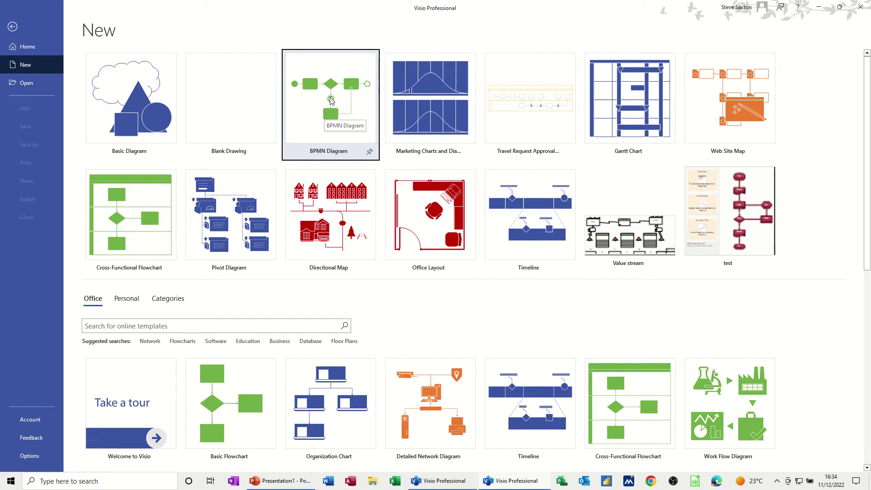
# Create a metric drawing from the BPMN Process with Gateway starter after browsing the other BPMN starters.
pyautogui.click(330, 100)
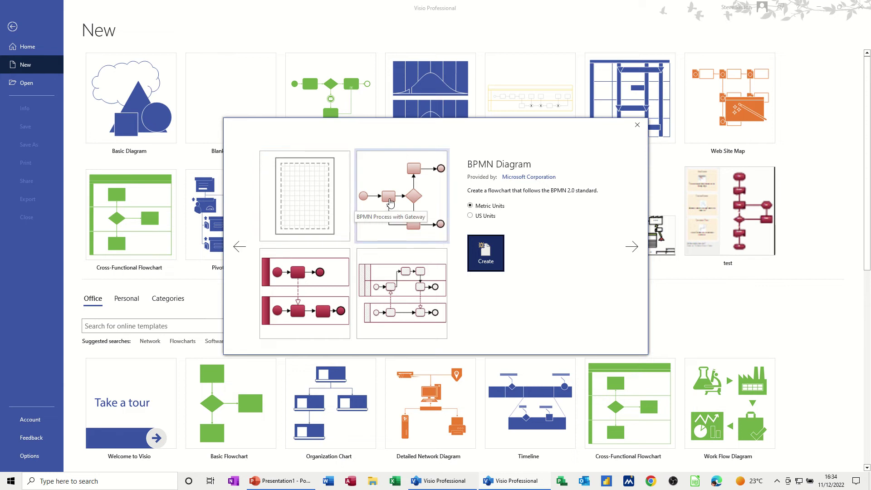
pyautogui.click(390, 203)
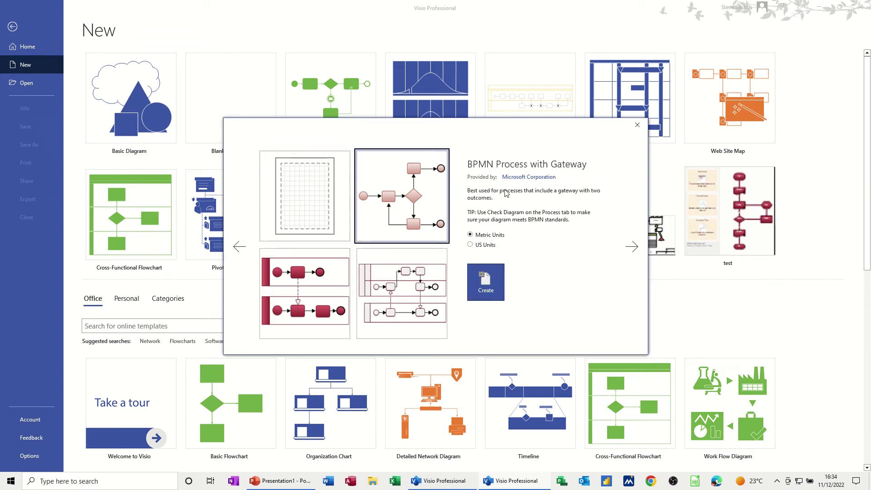
pyautogui.click(297, 285)
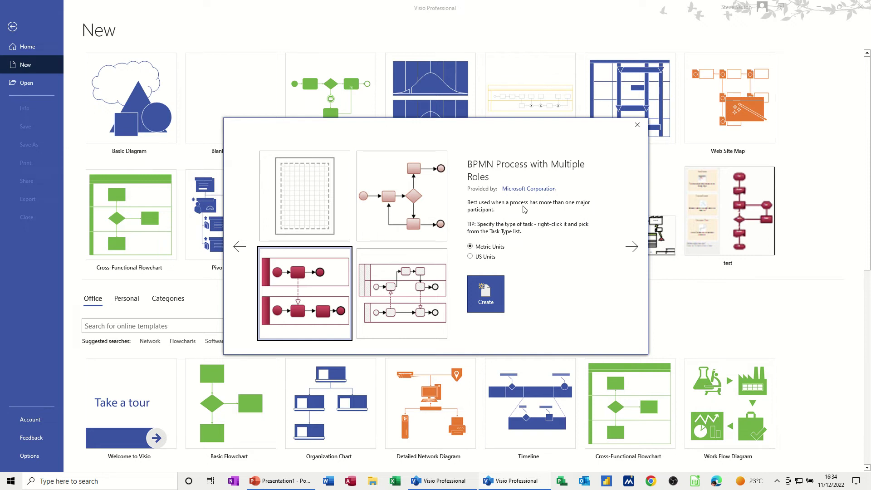
pyautogui.click(426, 272)
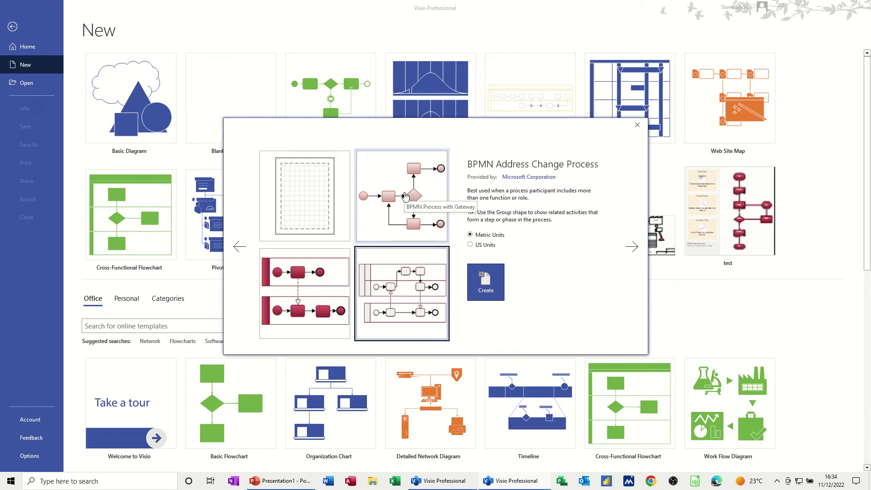
pyautogui.click(405, 196)
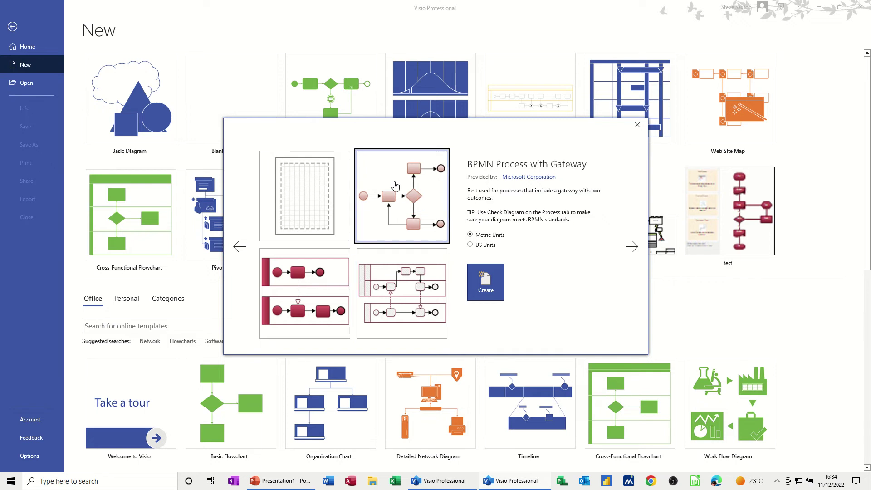
pyautogui.click(485, 282)
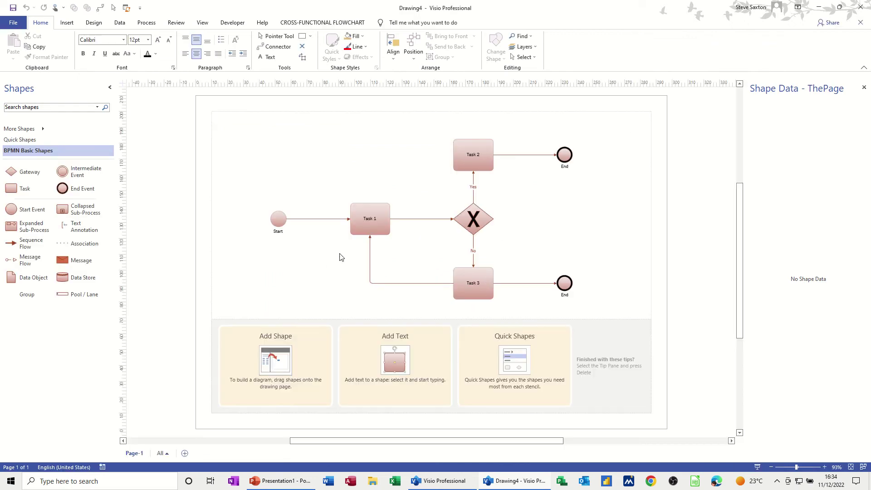
# Delete the tips panel and rename Task 1 to 'Check Stock'.
pyautogui.click(354, 323)
pyautogui.press('Delete')
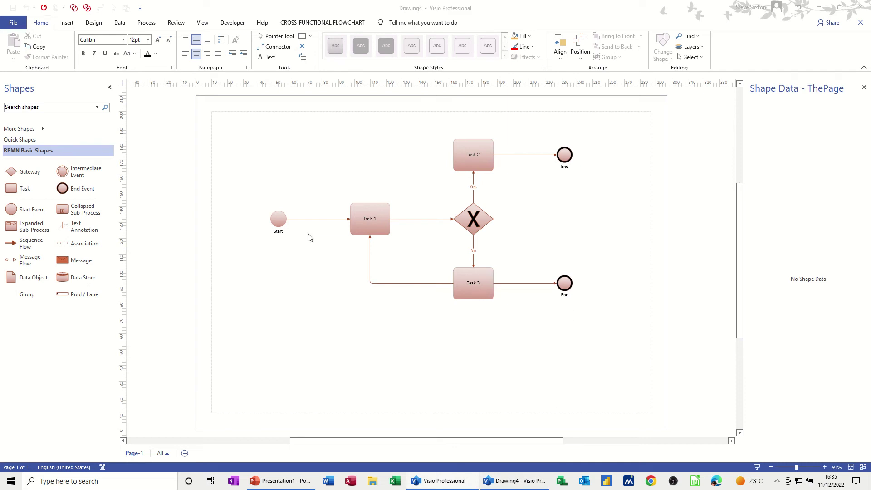
pyautogui.click(368, 220)
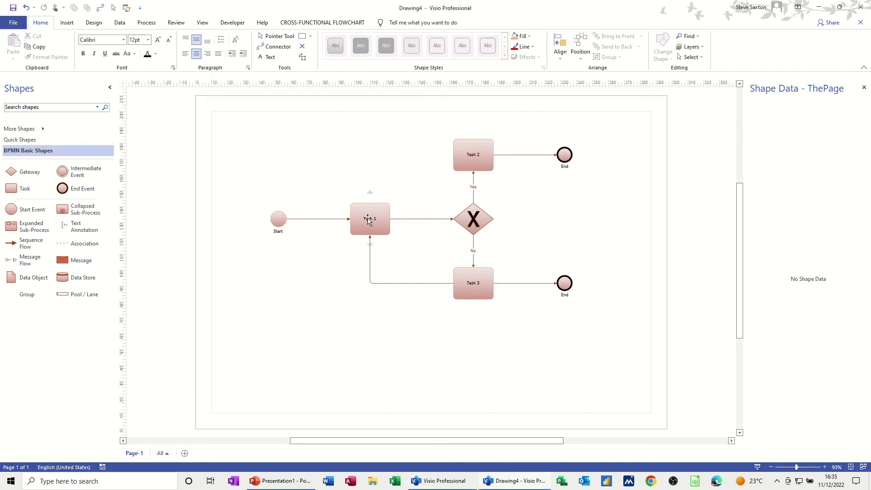
pyautogui.click(368, 220)
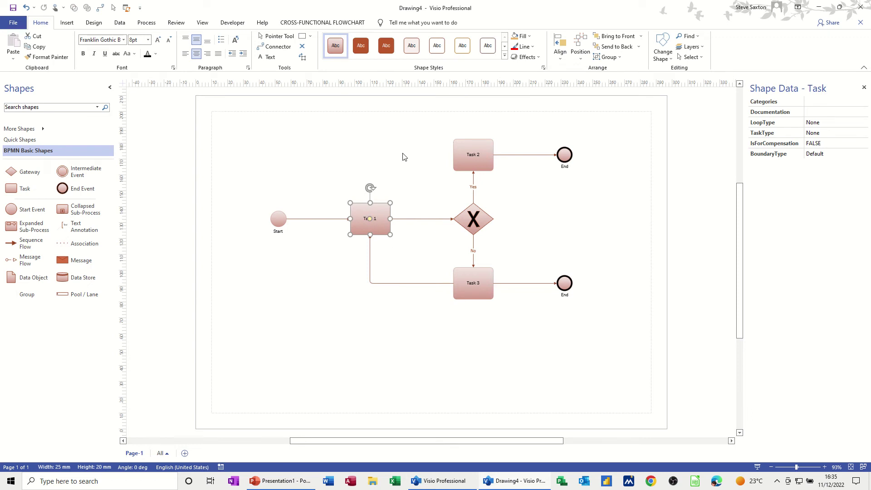
pyautogui.write('Check')
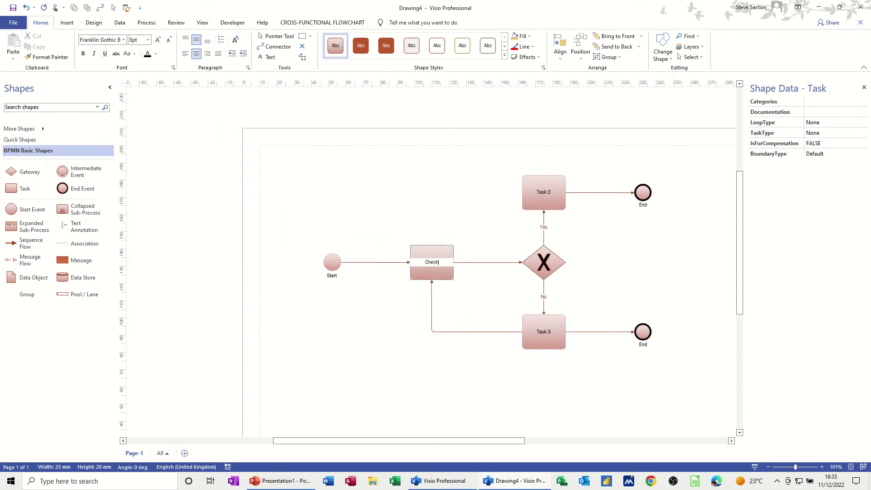
pyautogui.write('Stock')
pyautogui.click(432, 263)
pyautogui.press('Escape')
# Move the Start event and the Check Stock task to the left.
pyautogui.click(353, 294)
pyautogui.hotkey('ctrl', 'shift', 'w')
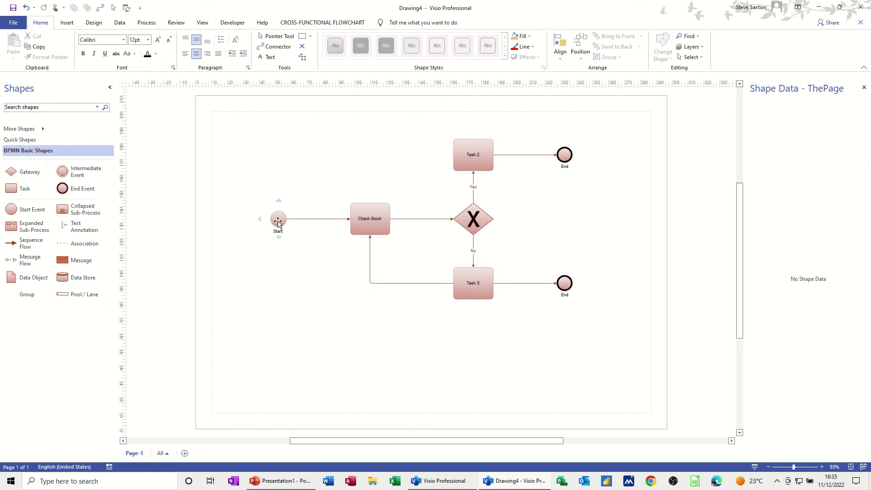
pyautogui.click(264, 220)
pyautogui.moveTo(264, 220); pyautogui.dragTo(225, 220)
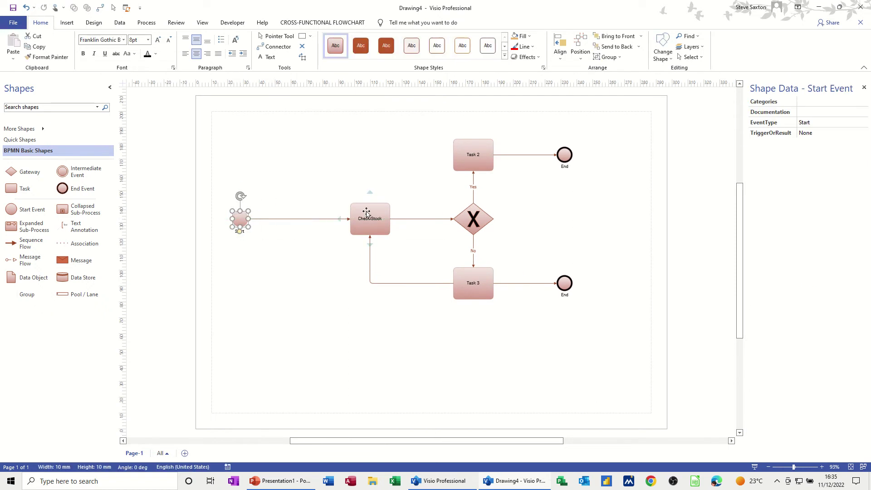
pyautogui.moveTo(357, 208); pyautogui.dragTo(282, 209)
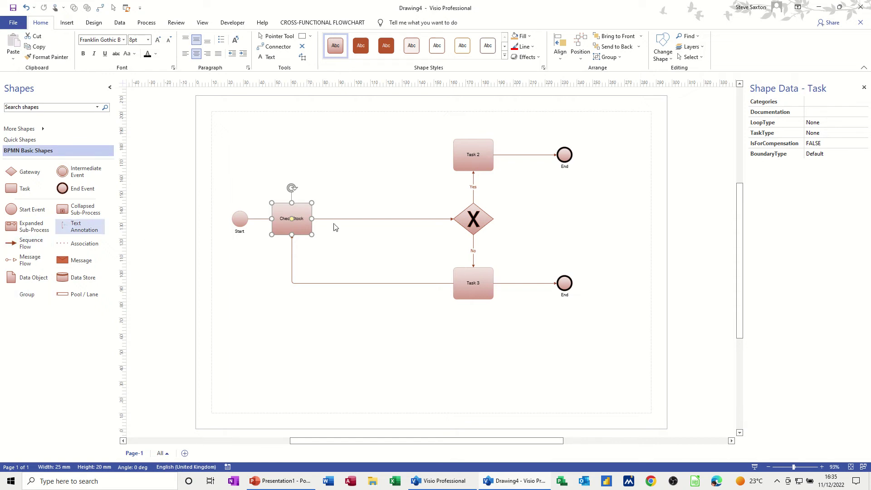
# Add tasks 'Order Stock' and 'Fill Order' on the flow between Check Stock and the gateway.
pyautogui.moveTo(12, 188); pyautogui.dragTo(363, 221)
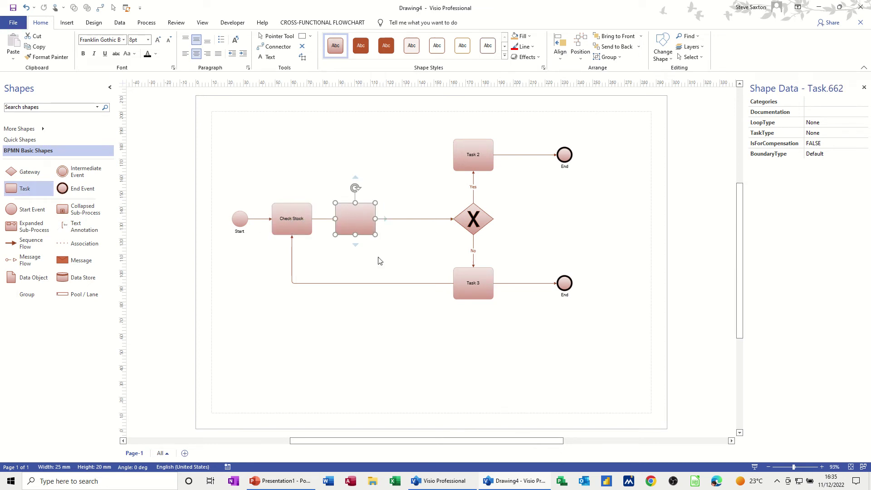
pyautogui.write('Order S')
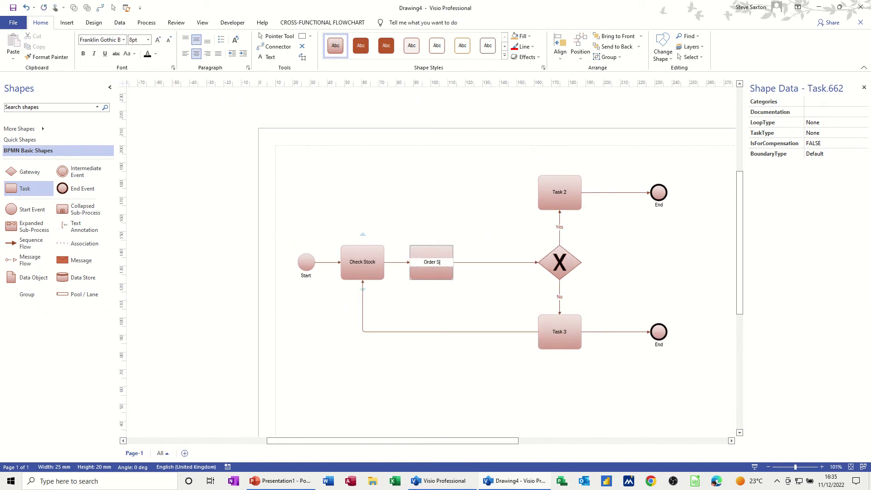
pyautogui.write('tck')
pyautogui.moveTo(25, 191); pyautogui.dragTo(502, 266)
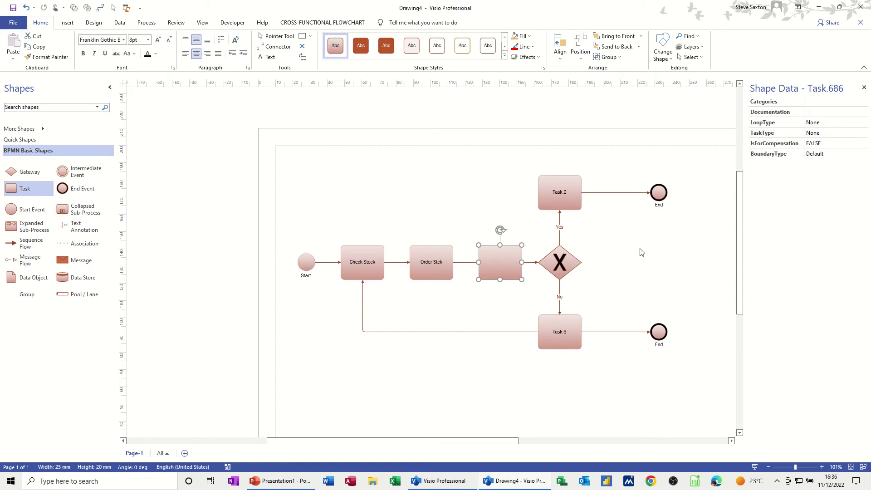
pyautogui.write('Fill Or')
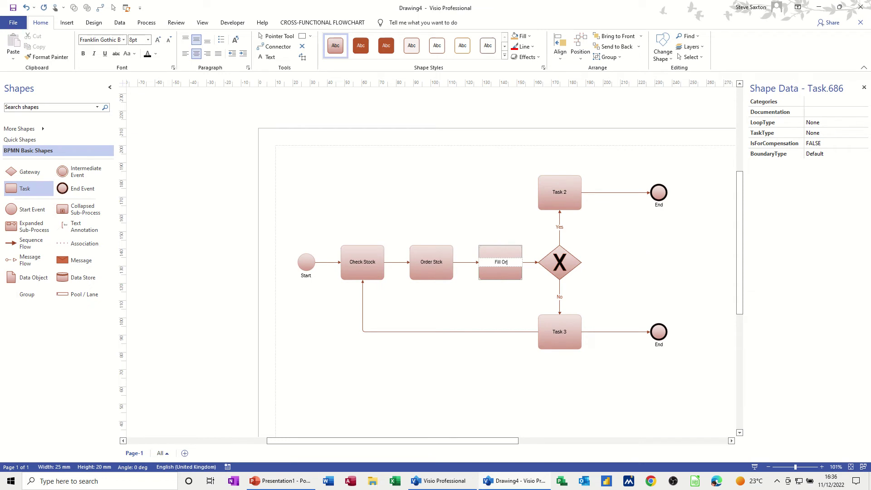
pyautogui.write('der')
pyautogui.click(379, 188)
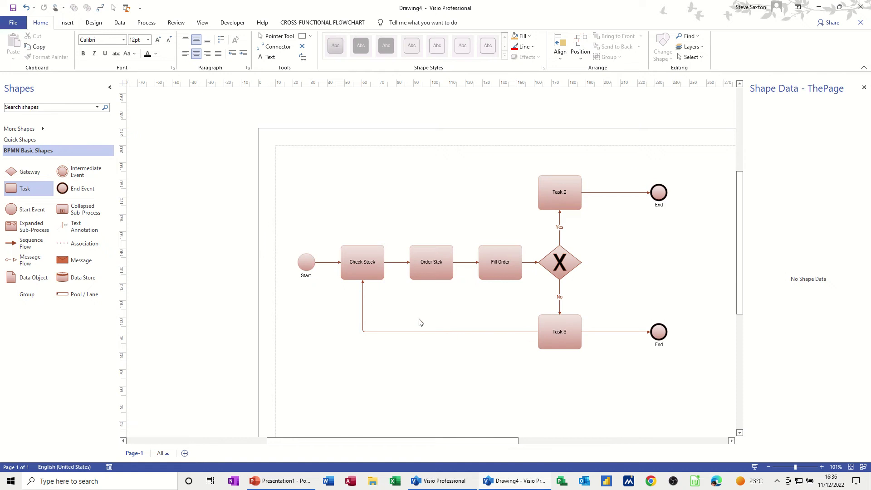
# Delete the loop-back flow to Check Stock and relabel the upper Yes flow 'Out of Stock'.
pyautogui.click(363, 320)
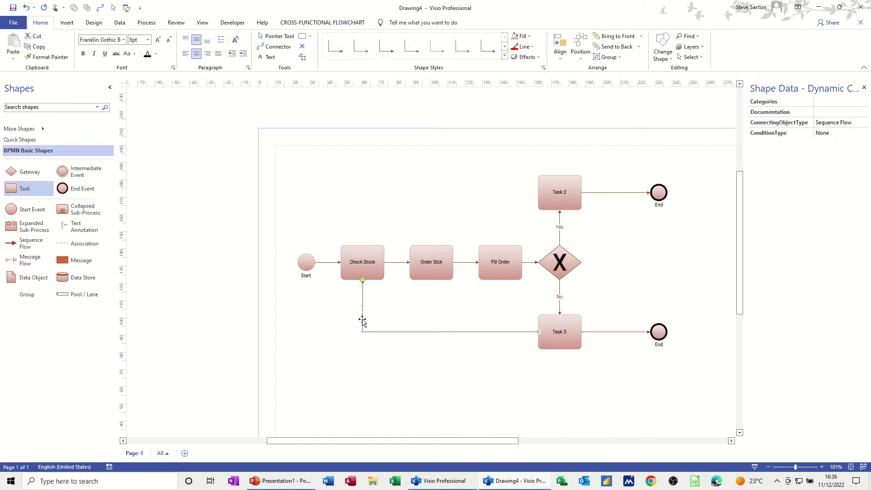
pyautogui.press('Delete')
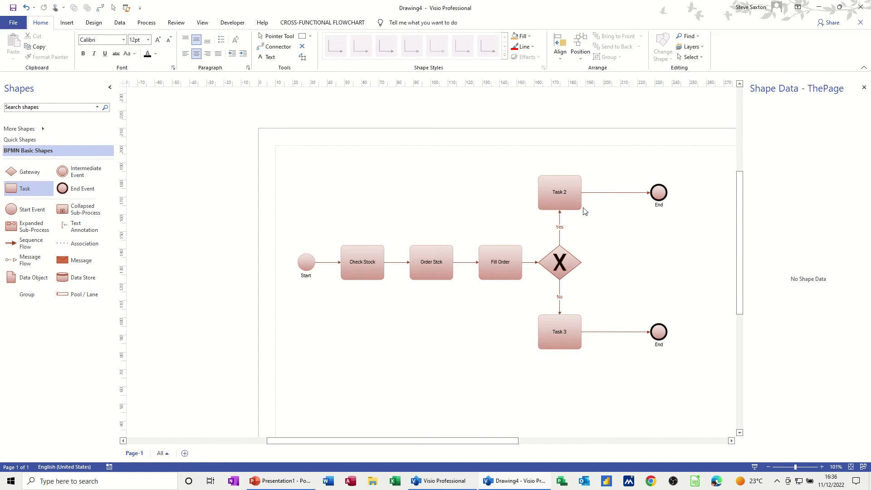
pyautogui.click(559, 227)
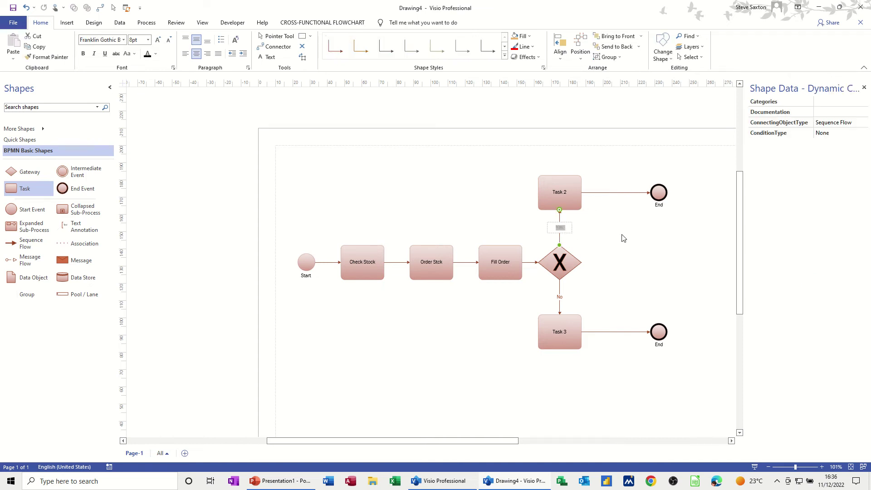
pyautogui.write('Out of Stock')
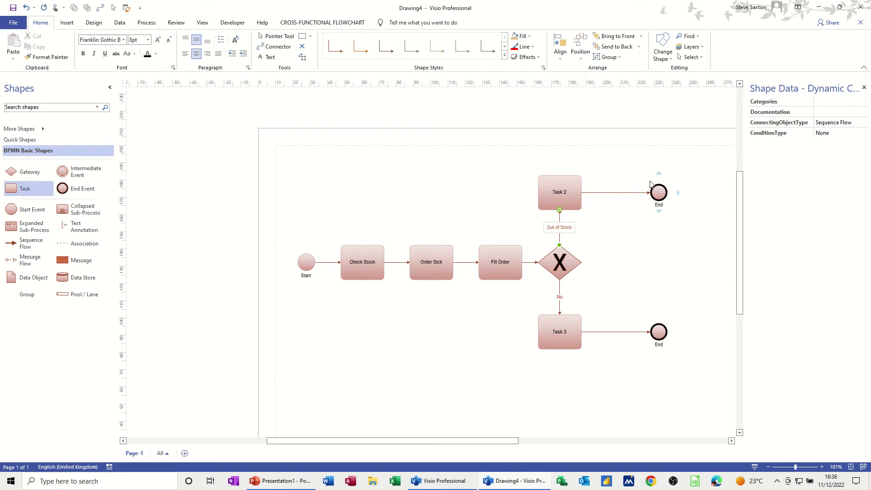
# Rename Task 2 to 'Friday Schedule'.
pyautogui.click(561, 195)
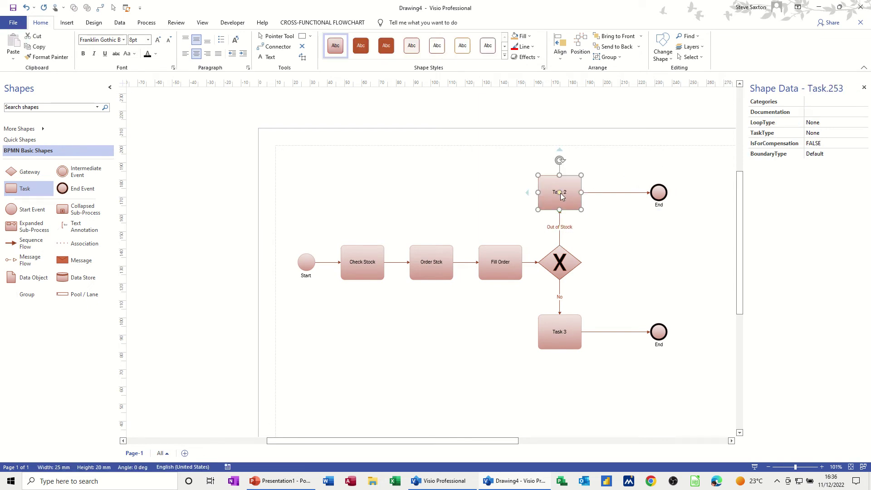
pyautogui.press('Escape')
pyautogui.doubleClick(560, 193)
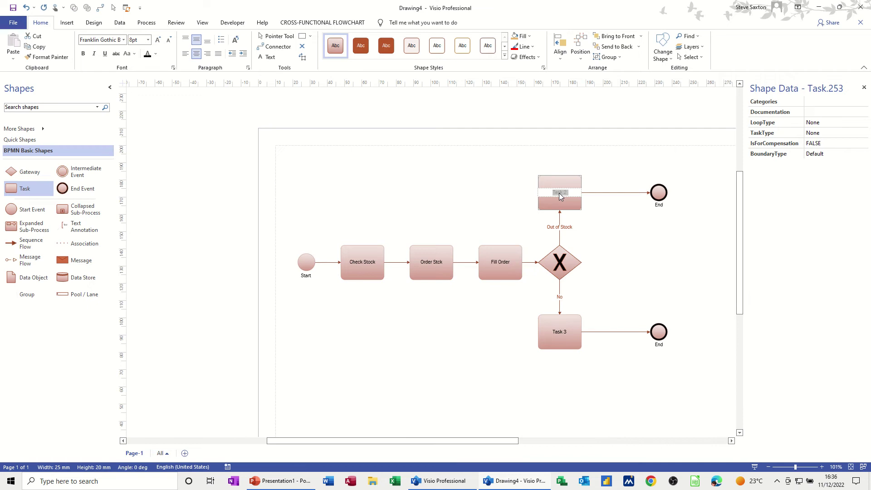
pyautogui.press('BackSpace')
pyautogui.write('Friday Schedule')
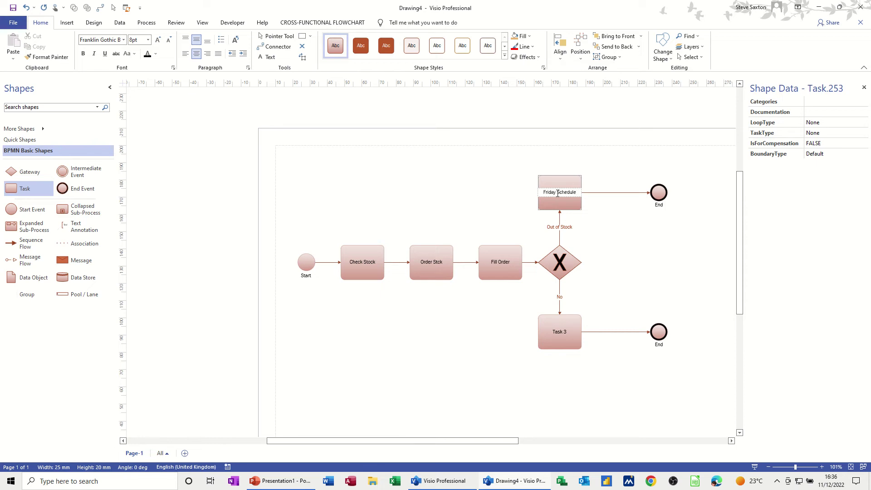
# Label the No flow below the gateway 'In Stock'.
pyautogui.click(558, 296)
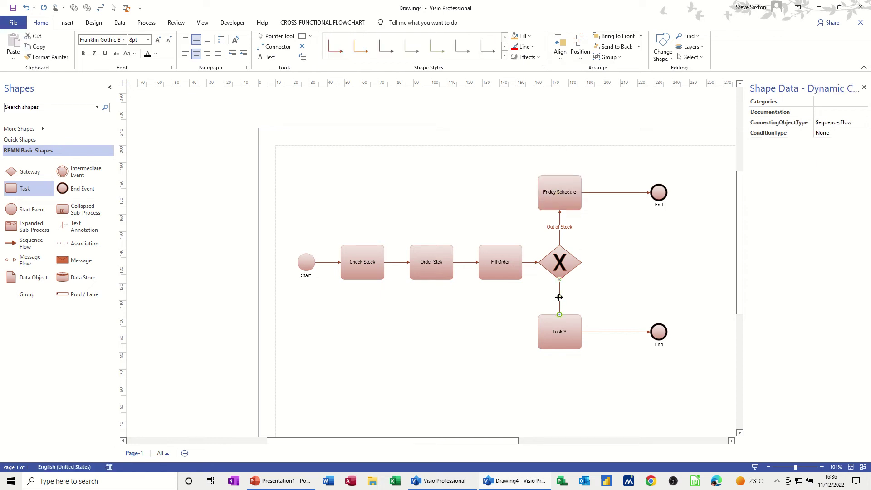
pyautogui.click(595, 288)
pyautogui.click(559, 297)
pyautogui.write('In Stock')
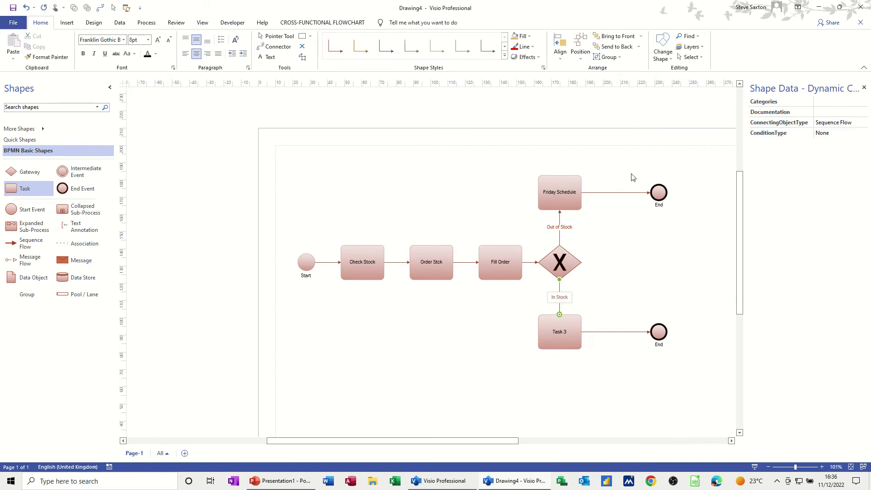
pyautogui.press('Escape')
# Rename the lower task 'Tuesday Delivery', fixing the spelling of Tuesday from the suggestions.
pyautogui.click(557, 329)
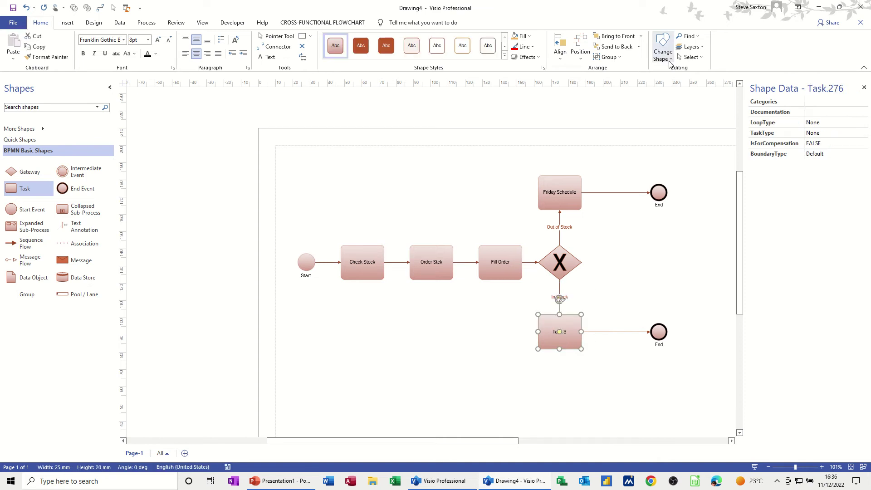
pyautogui.write('Tuesday ')
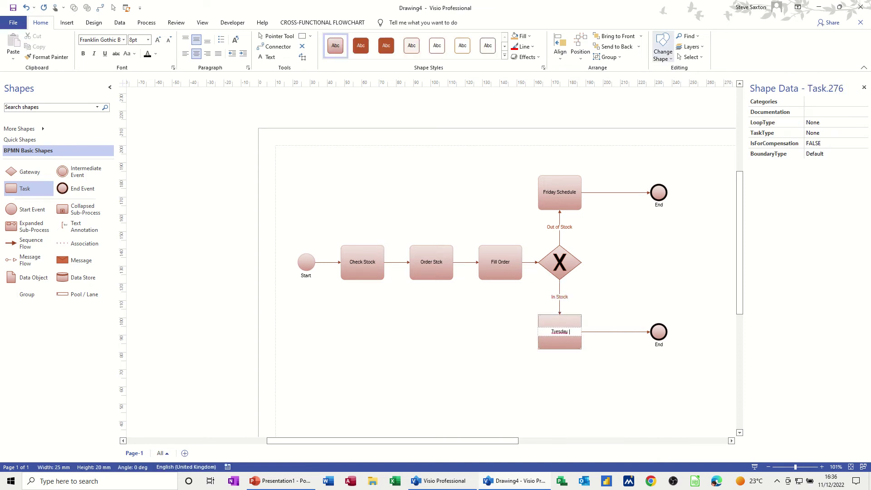
pyautogui.write('Delivery')
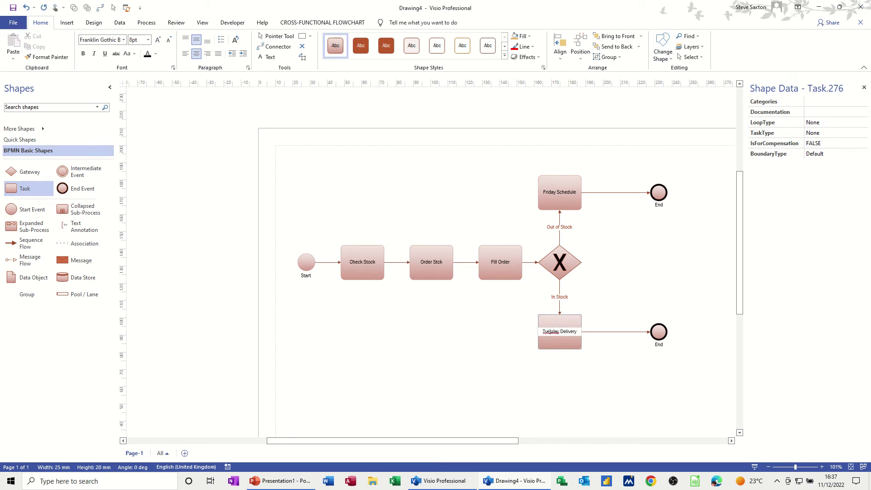
pyautogui.rightClick(551, 332)
pyautogui.click(592, 335)
pyautogui.press('Escape')
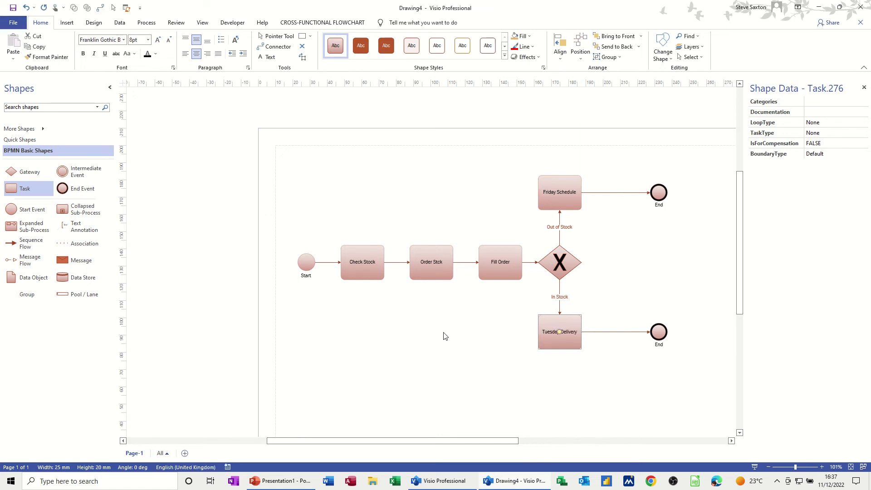
# Create Drawing5 from the BPMN Process with Multiple Roles starter via File > New.
pyautogui.click(445, 336)
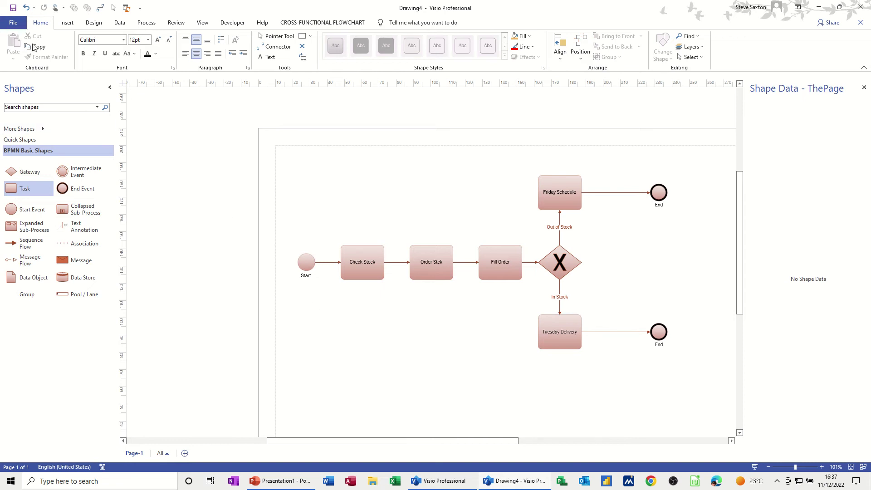
pyautogui.click(13, 23)
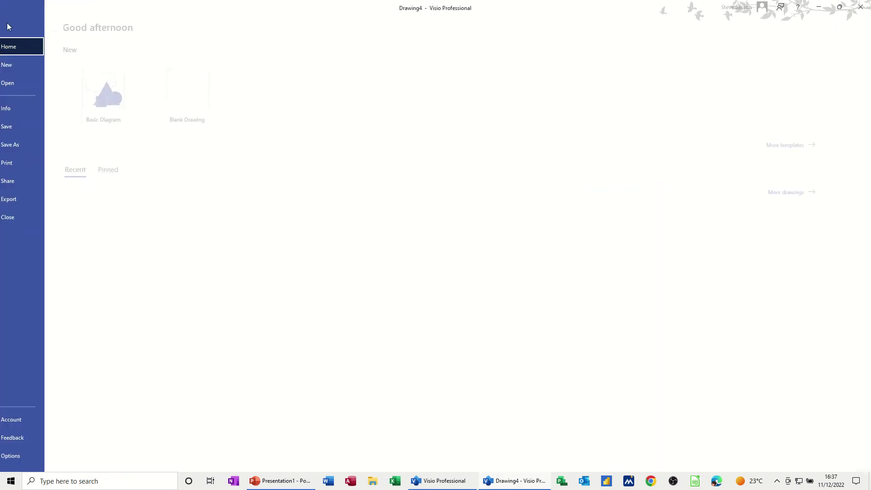
pyautogui.click(28, 67)
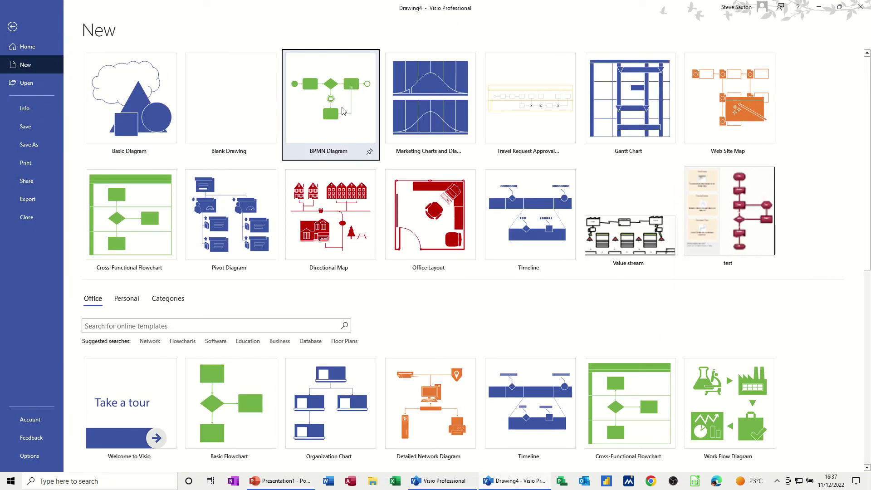
pyautogui.click(343, 111)
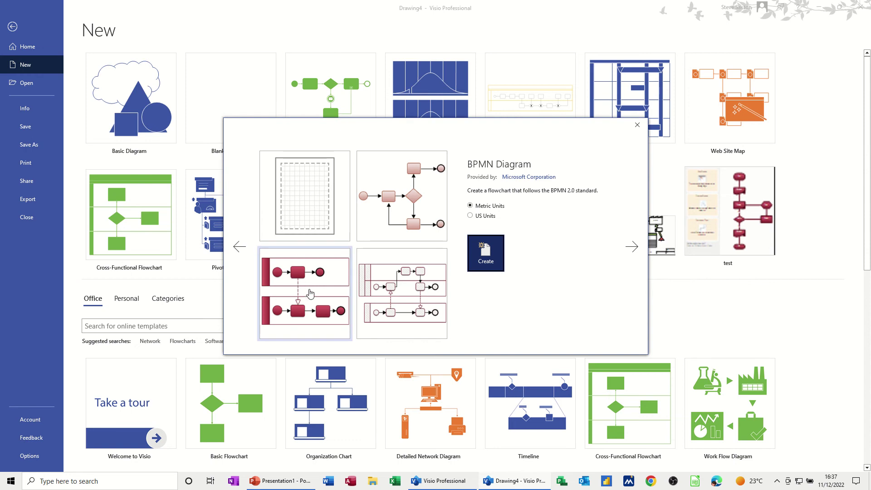
pyautogui.click(297, 299)
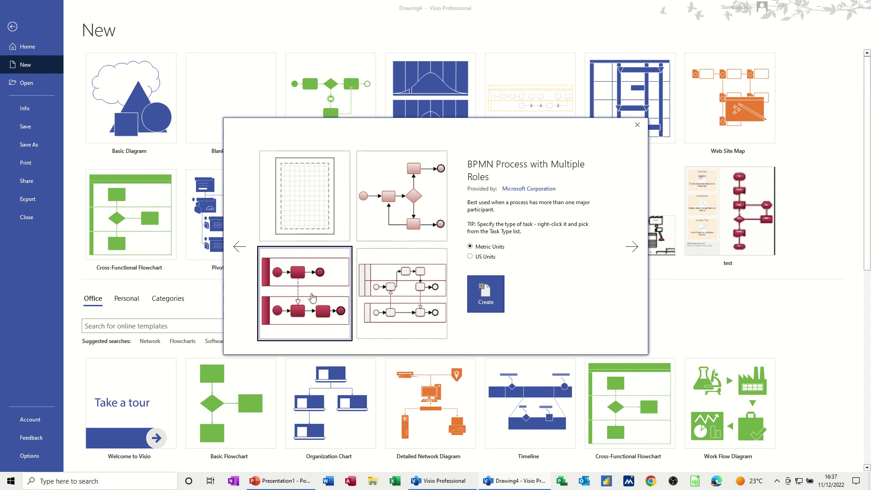
pyautogui.click(485, 297)
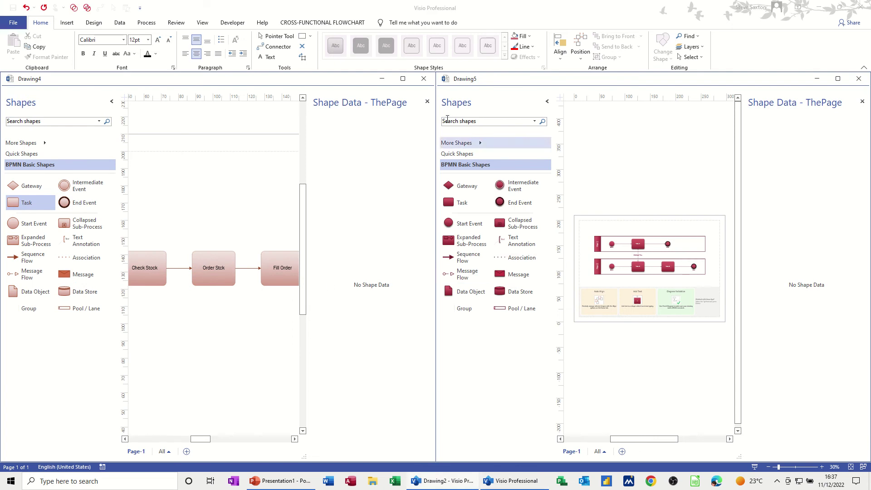
# Close Drawing4 and discard its changes with Don't Save.
pyautogui.click(427, 102)
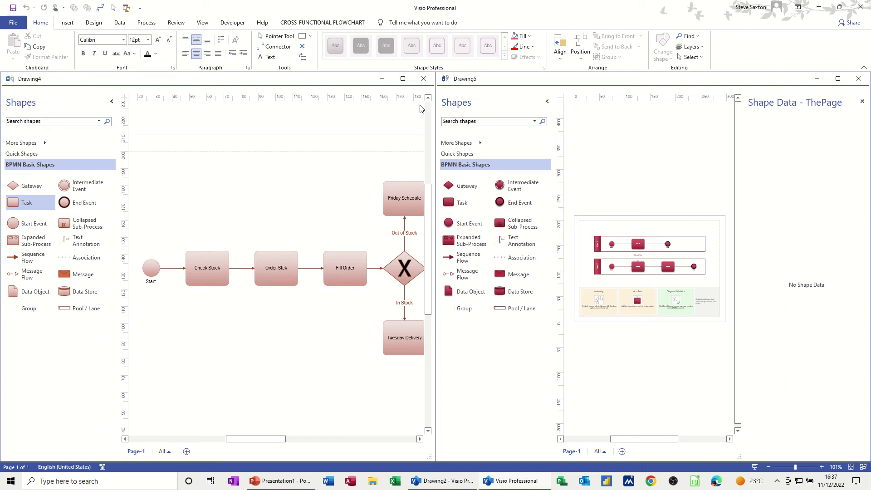
pyautogui.click(425, 81)
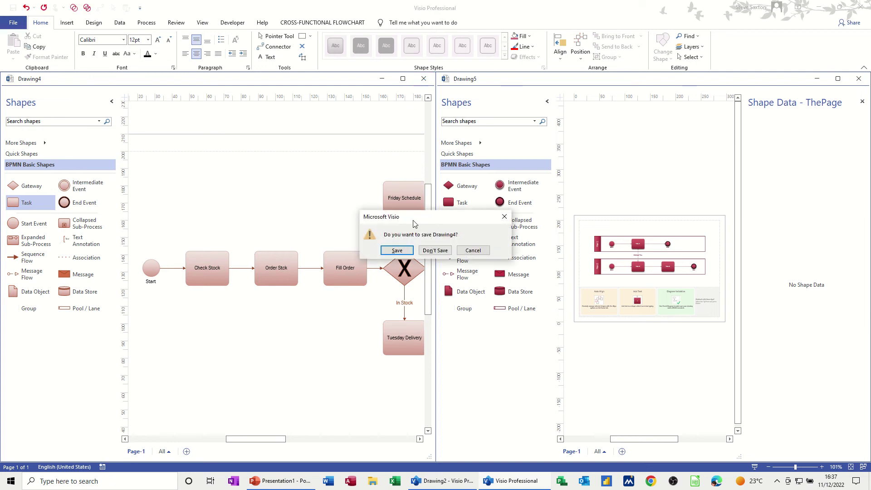
pyautogui.click(431, 252)
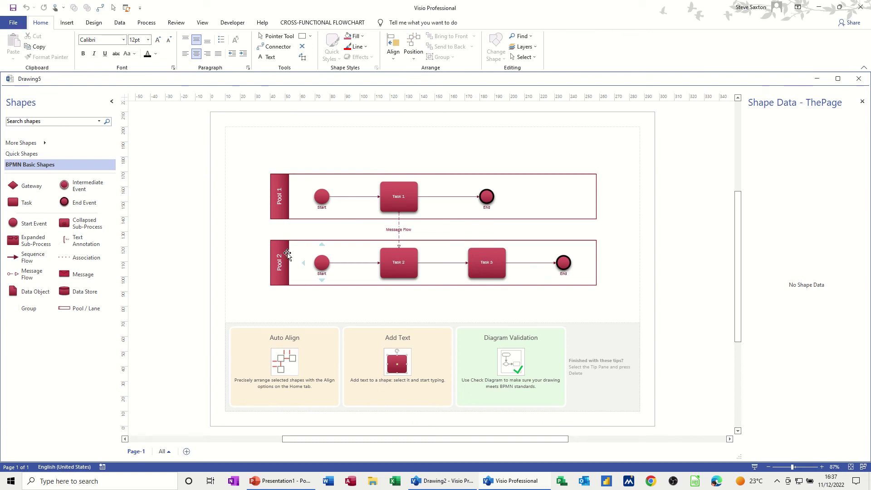
pyautogui.moveTo(516, 201)
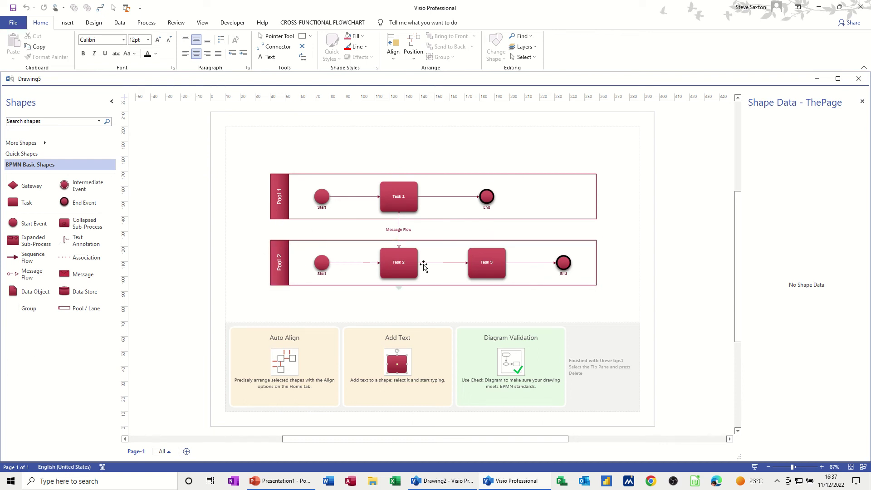
# Delete the tips panel, then both sample pools with their tasks and message flow.
pyautogui.click(414, 339)
pyautogui.press('Delete')
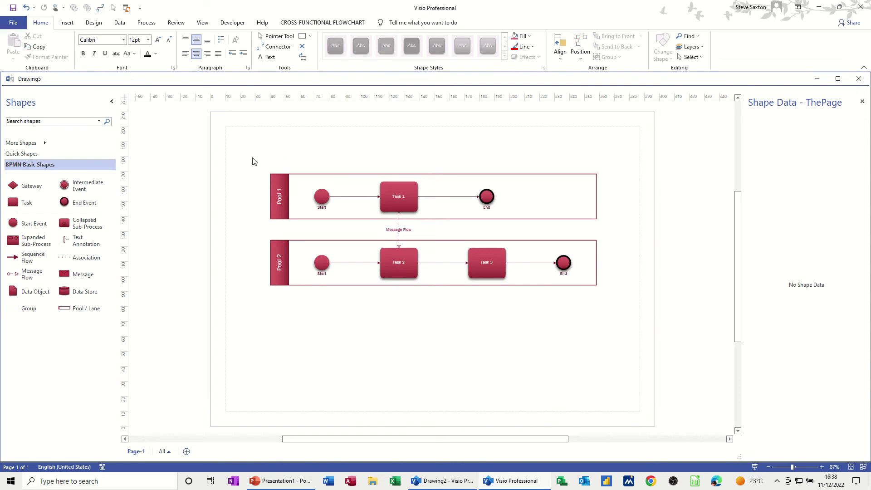
pyautogui.moveTo(253, 162); pyautogui.dragTo(626, 310)
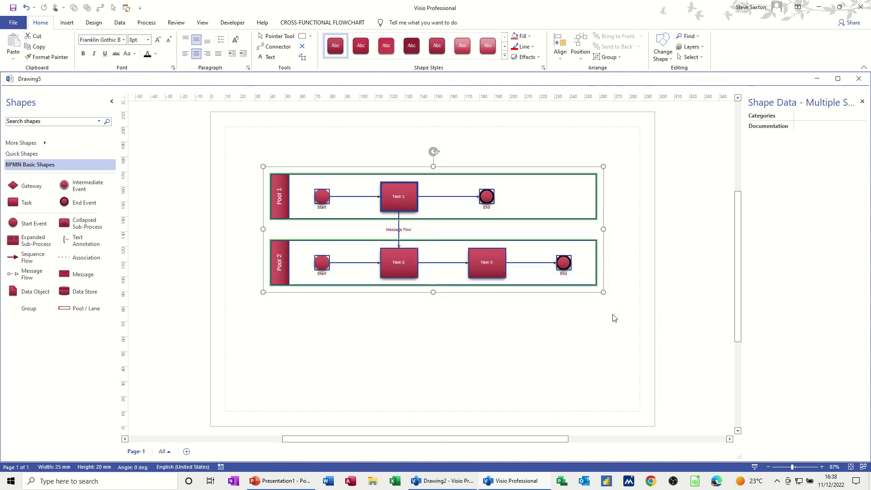
pyautogui.press('Delete')
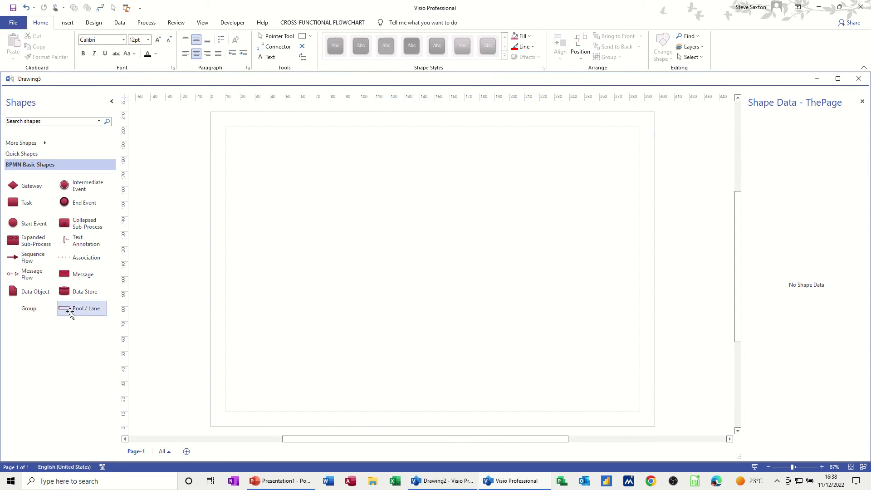
# Place two stacked lanes from the Pool / Lane shape, removing the extra pools.
pyautogui.moveTo(69, 308); pyautogui.dragTo(360, 190)
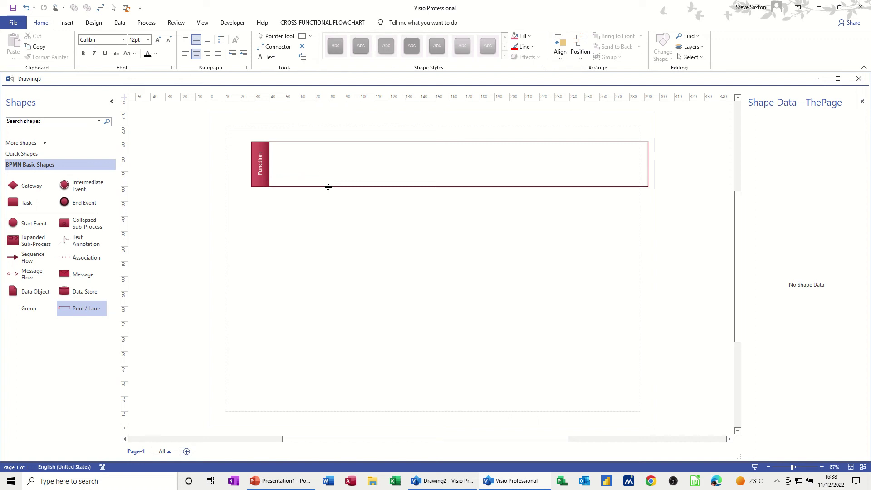
pyautogui.moveTo(83, 312); pyautogui.dragTo(348, 211)
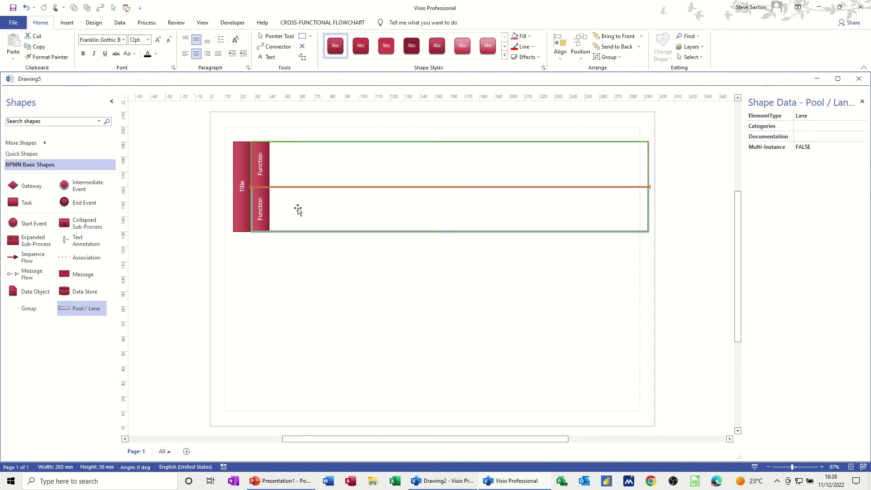
pyautogui.moveTo(297, 210); pyautogui.dragTo(304, 301)
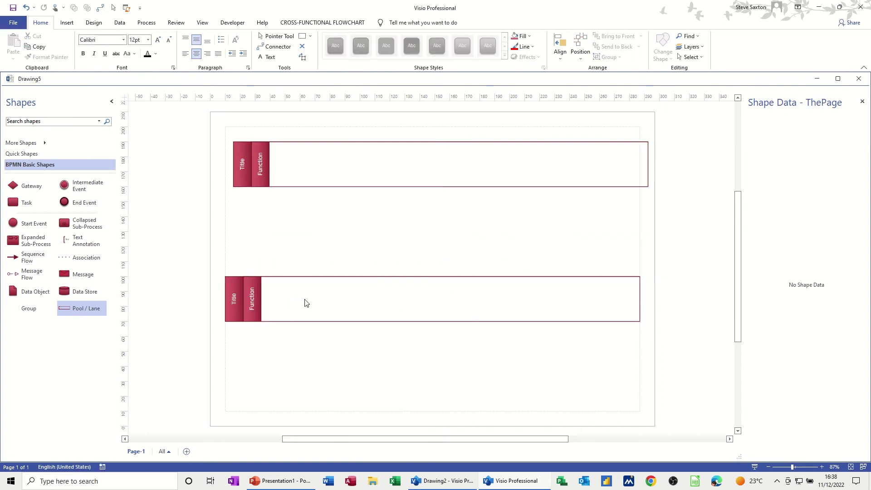
pyautogui.click(235, 301)
pyautogui.press('Delete')
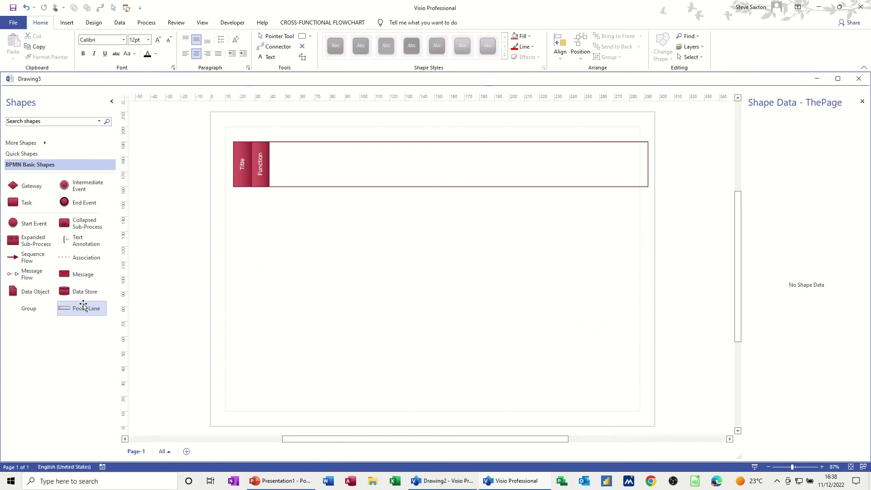
pyautogui.moveTo(81, 305); pyautogui.dragTo(301, 184)
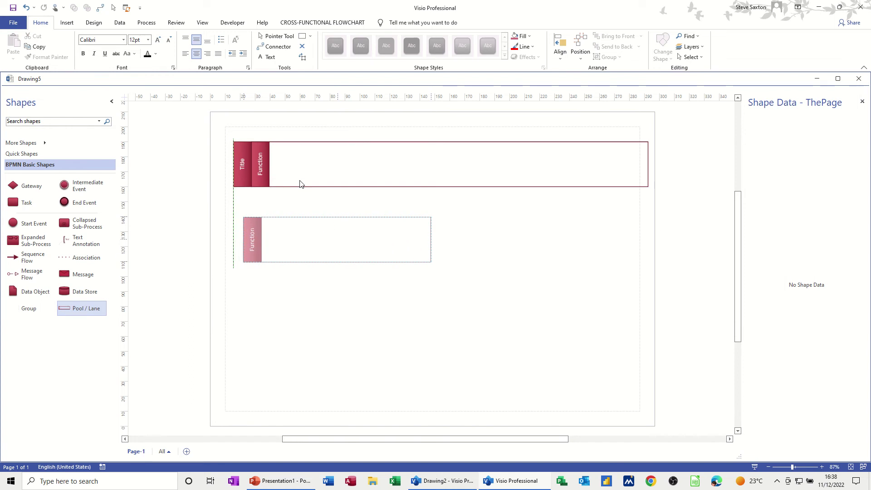
pyautogui.click(258, 173)
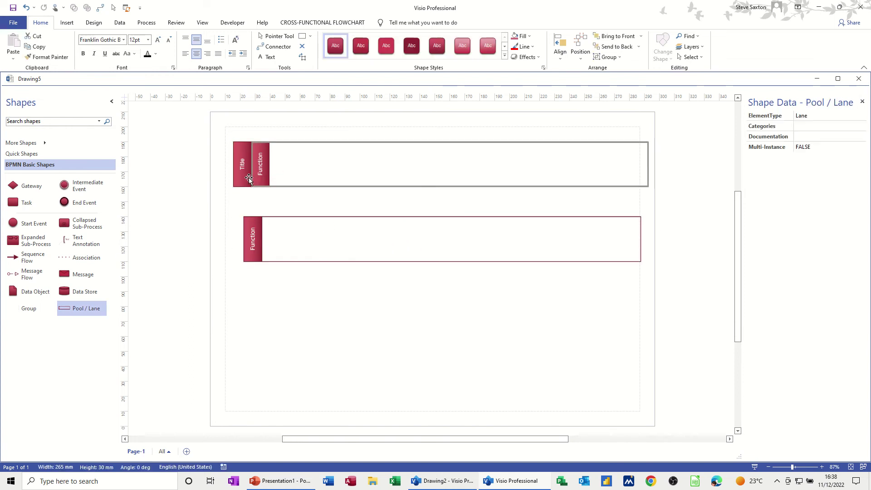
pyautogui.press('Delete')
pyautogui.moveTo(292, 228); pyautogui.dragTo(257, 179)
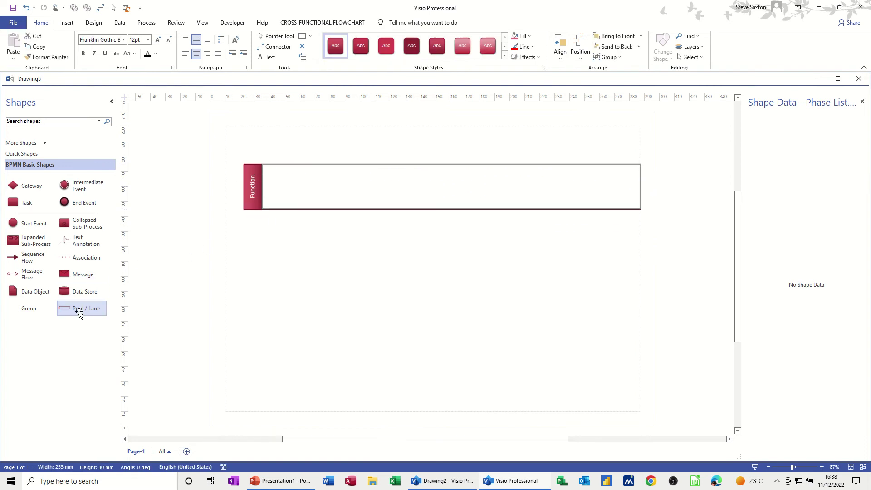
pyautogui.moveTo(78, 308); pyautogui.dragTo(332, 267)
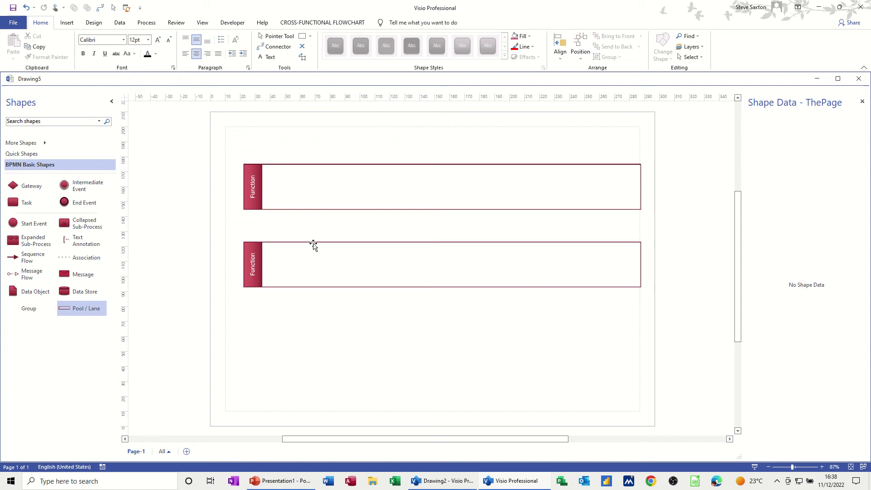
# Name the upper lane 'Shop' and the lower lane 'Warehouse'.
pyautogui.click(253, 192)
pyautogui.doubleClick(247, 187)
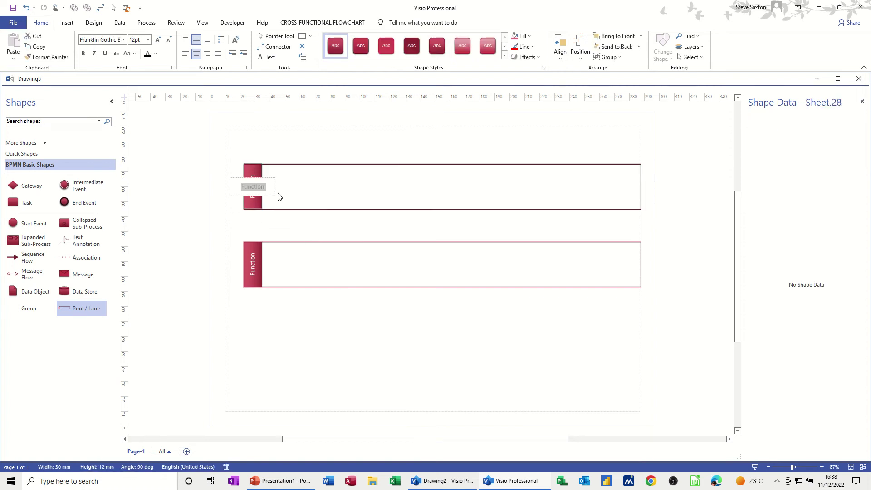
pyautogui.write('Shop')
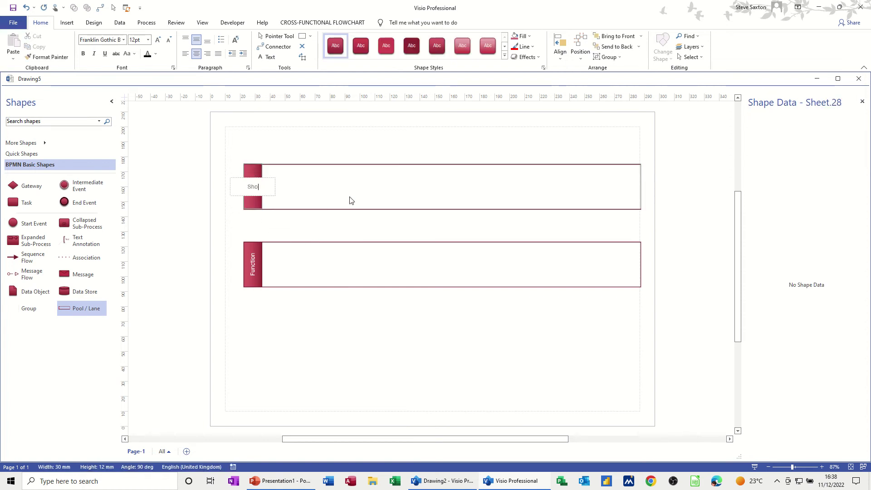
pyautogui.click(254, 270)
pyautogui.doubleClick(254, 271)
pyautogui.write('Wa')
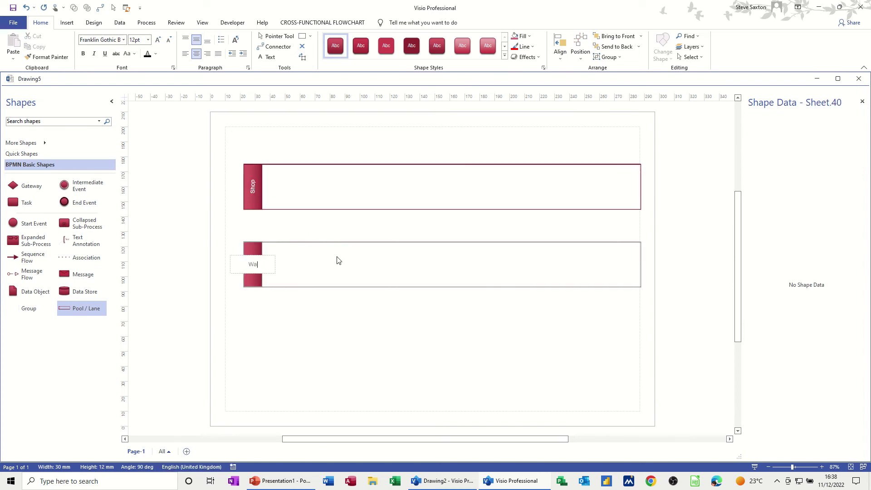
pyautogui.write('rehouse')
pyautogui.click(323, 272)
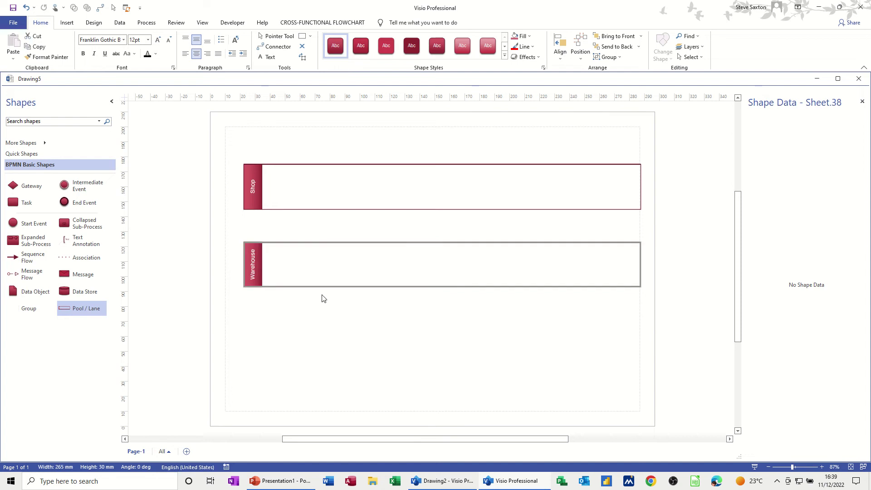
# Add a start event and connected 'Check stock' task in Shop, plus a linked Warehouse task.
pyautogui.click(28, 224)
pyautogui.moveTo(27, 223); pyautogui.dragTo(290, 189)
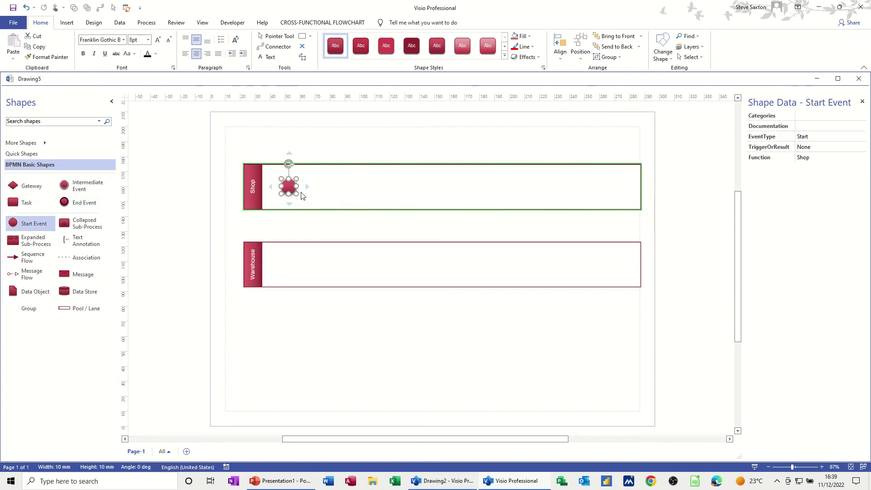
pyautogui.click(273, 47)
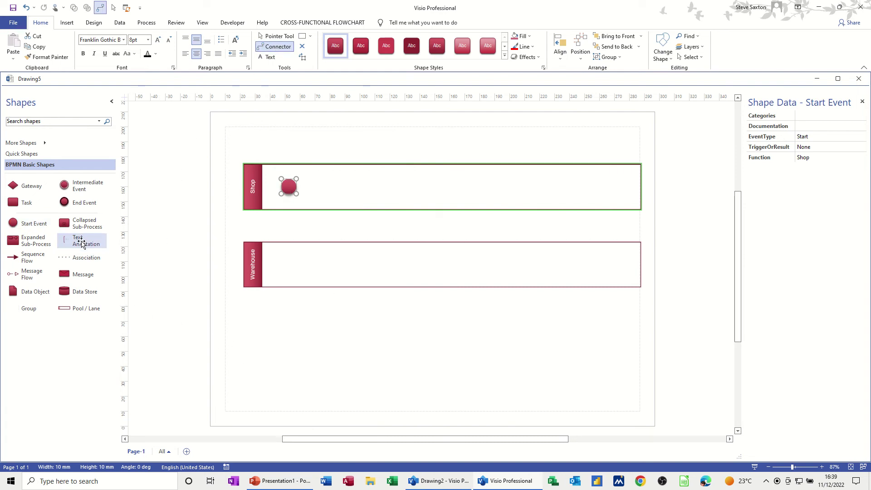
pyautogui.moveTo(26, 201); pyautogui.dragTo(334, 187)
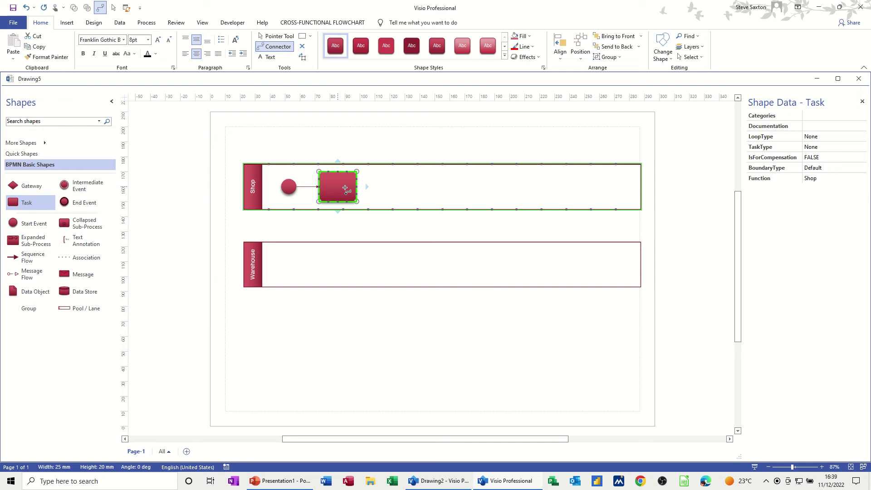
pyautogui.write('Check stock')
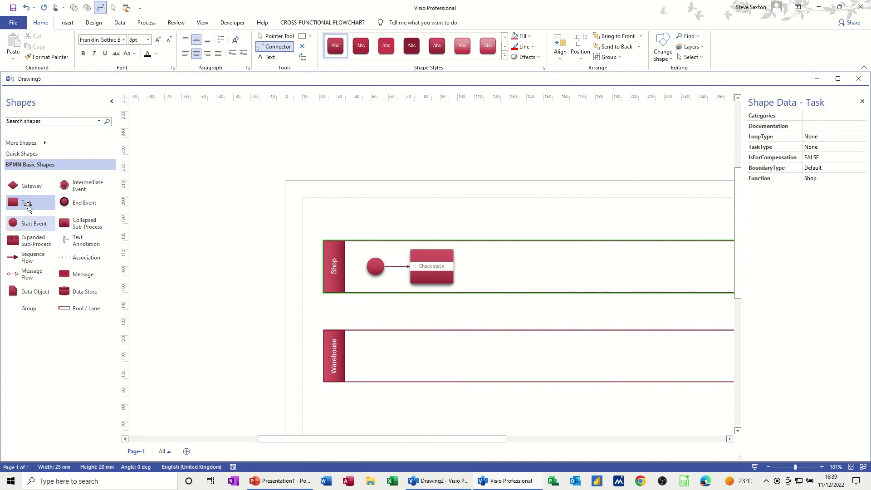
pyautogui.moveTo(23, 202)
pyautogui.mouseDown()
pyautogui.moveTo(173, 247)
pyautogui.moveTo(304, 303)
pyautogui.moveTo(371, 344)
pyautogui.moveTo(434, 360)
pyautogui.mouseUp()
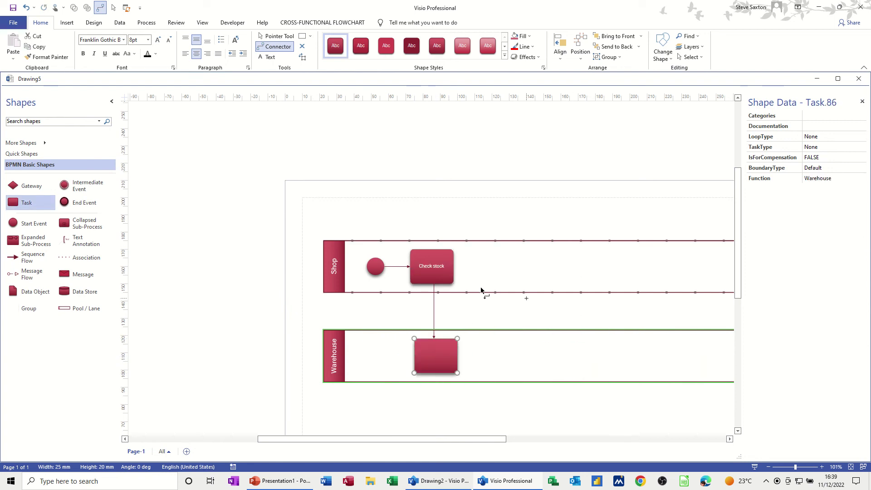
# Label the connector from Check stock to the Warehouse task 'Order Stock'.
pyautogui.click(434, 311)
pyautogui.click(275, 36)
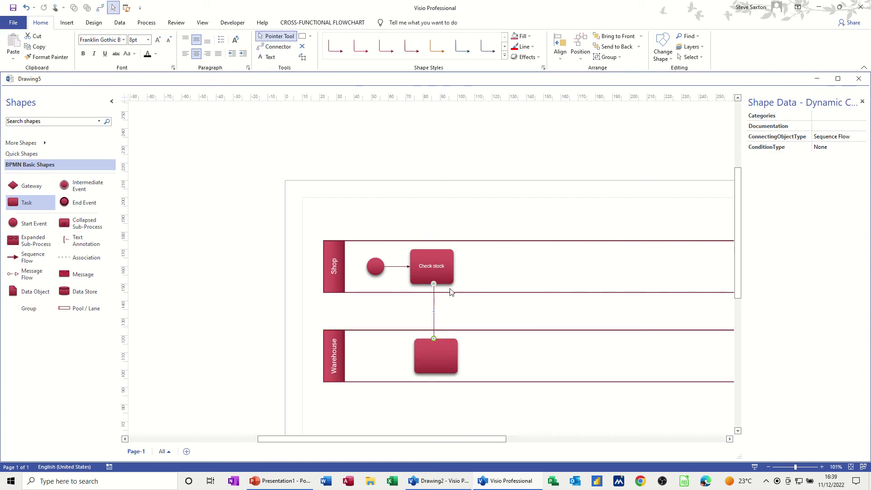
pyautogui.doubleClick(431, 308)
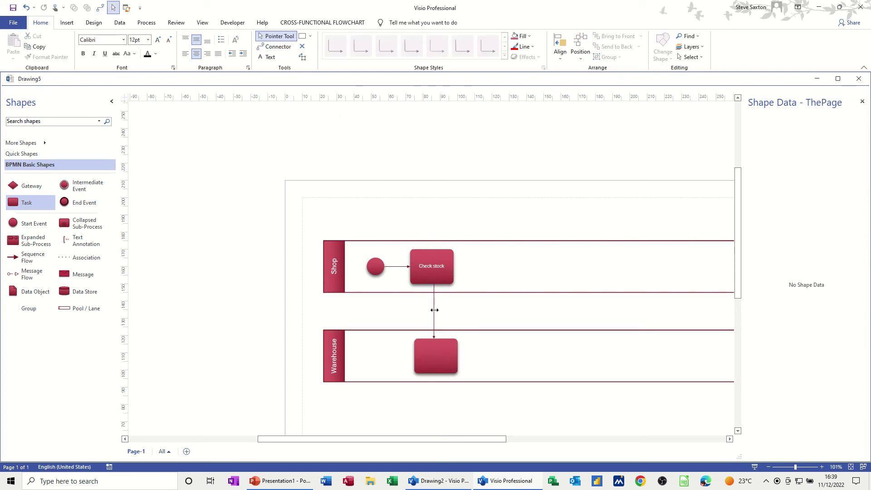
pyautogui.write('O')
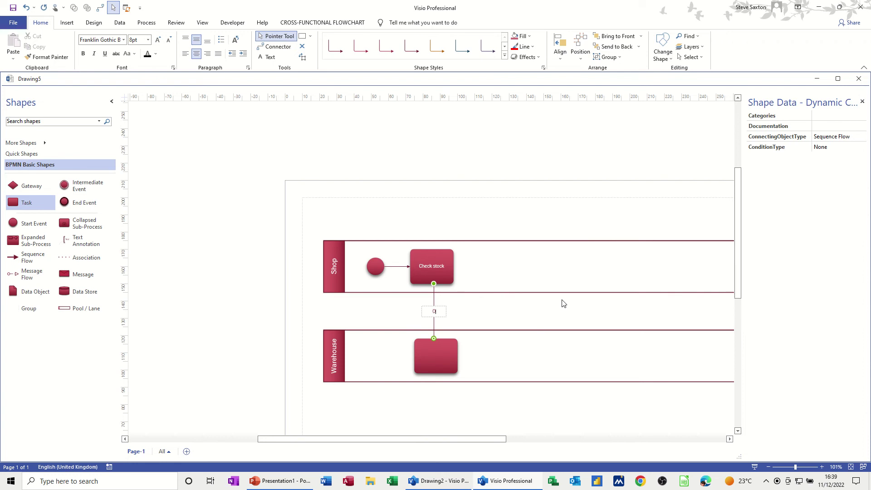
pyautogui.write('rder Stock')
# Name the Warehouse task 'Load Stock'.
pyautogui.click(432, 360)
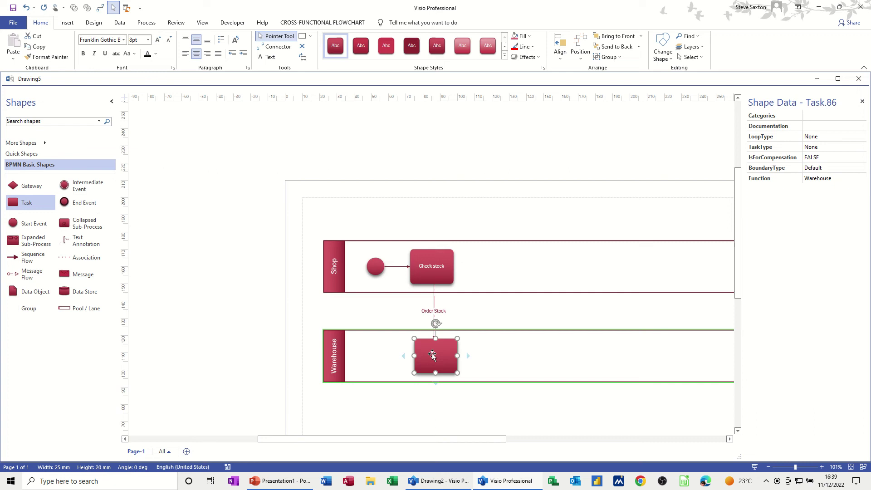
pyautogui.moveTo(440, 354)
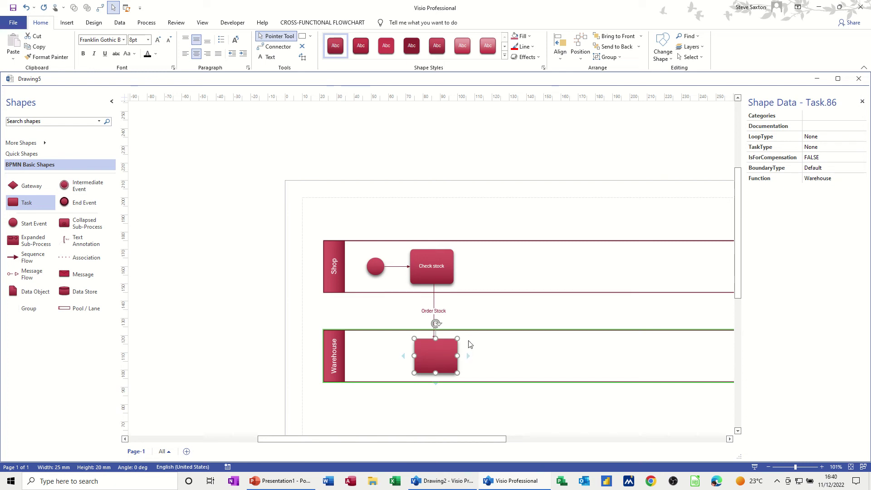
pyautogui.write('Load Stck')
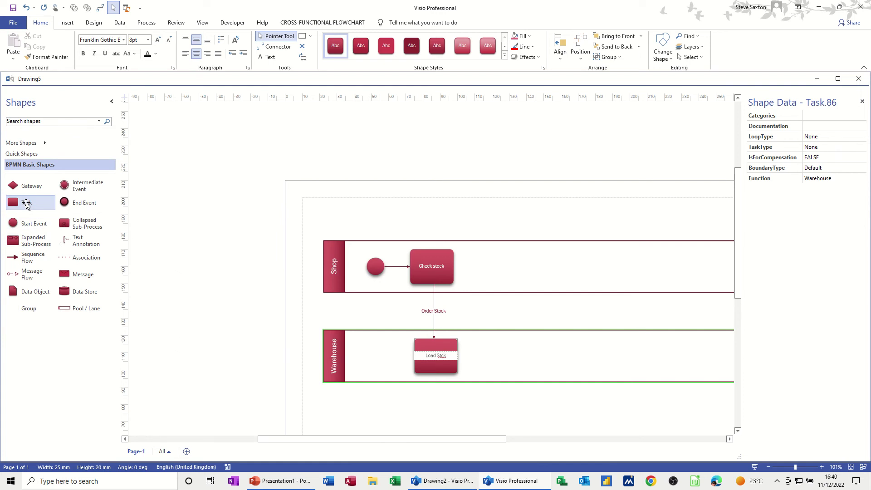
# Drop a task right of Load Stck, connect Load Stck to it, and name it Despatch Order.
pyautogui.moveTo(26, 203); pyautogui.dragTo(512, 358)
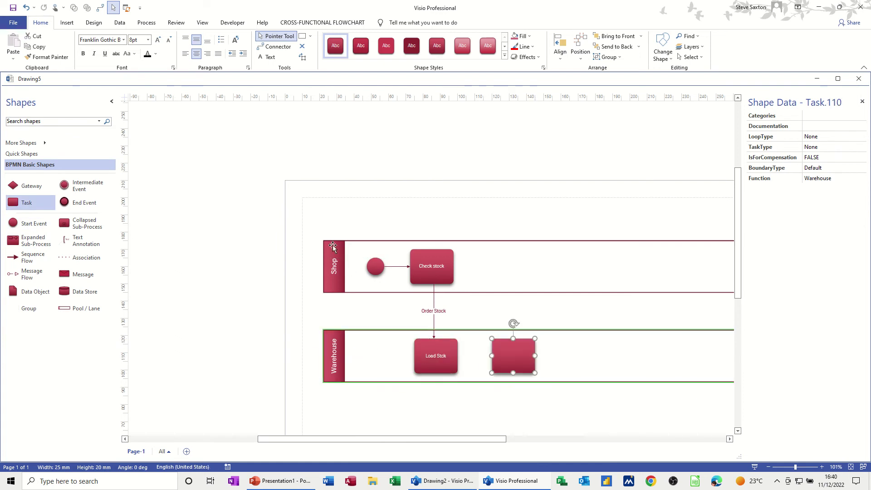
pyautogui.click(276, 46)
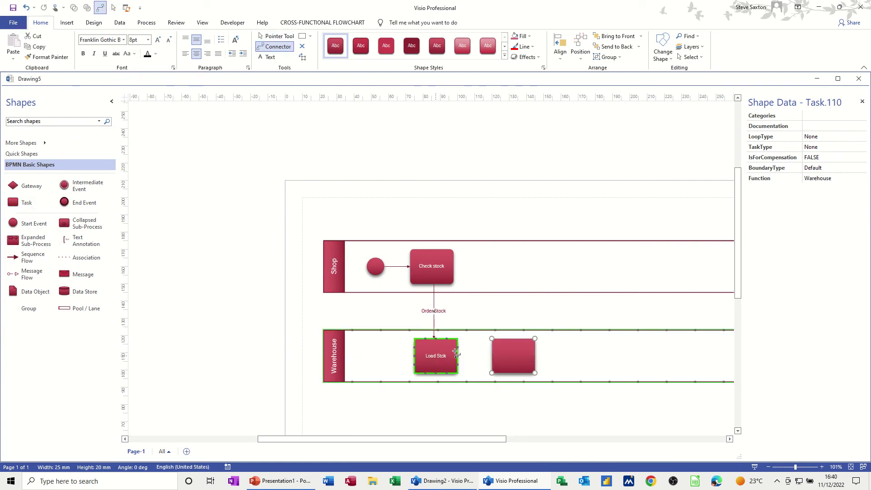
pyautogui.moveTo(458, 357); pyautogui.dragTo(510, 356)
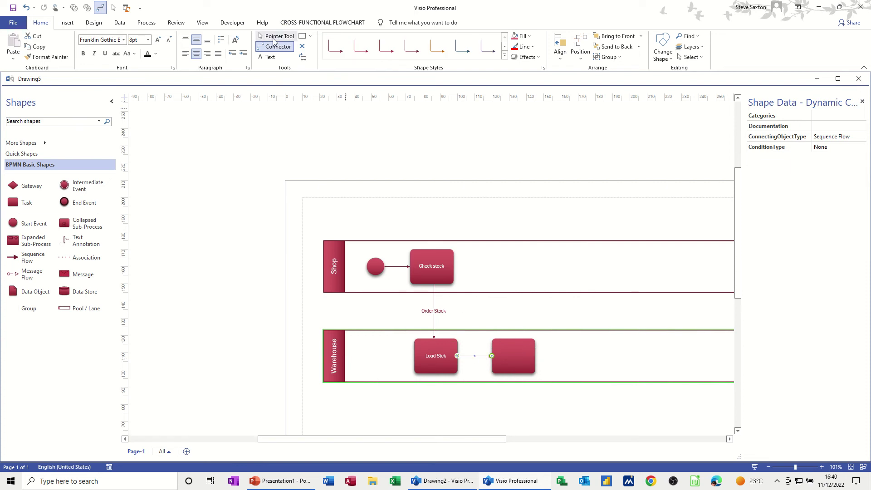
pyautogui.hotkey('ctrl', '1')
pyautogui.click(506, 353)
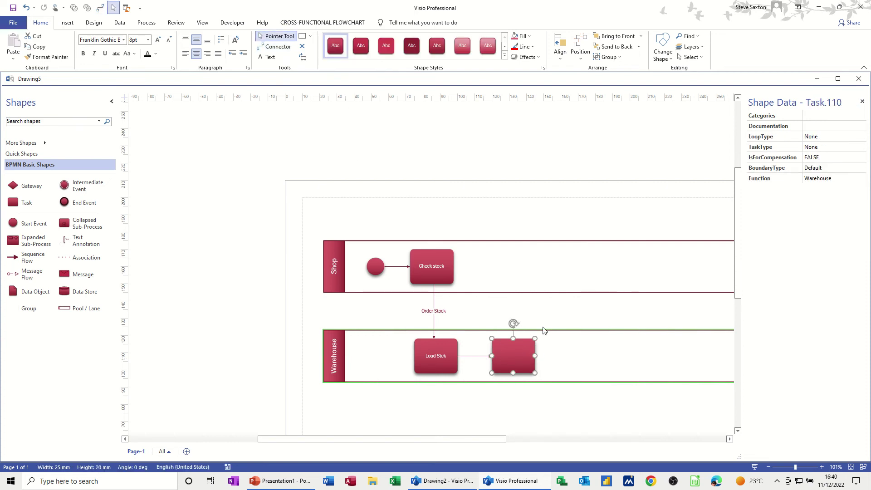
pyautogui.write('Despatch Order')
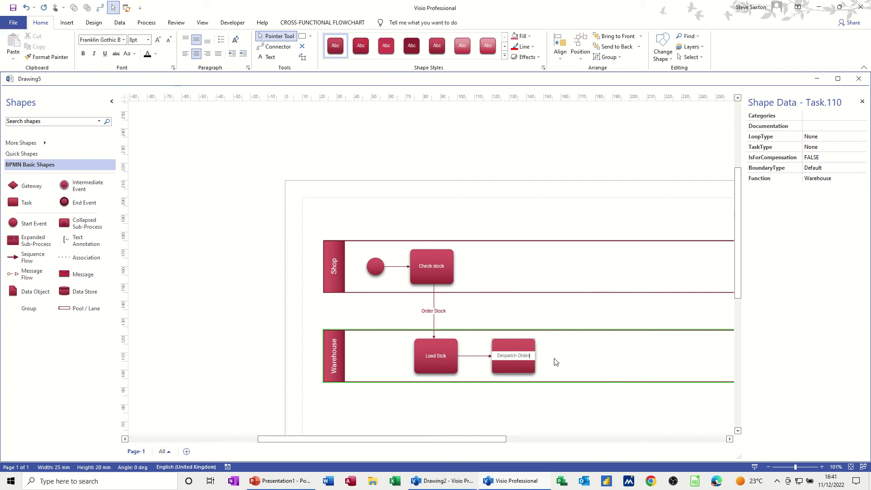
pyautogui.click(573, 365)
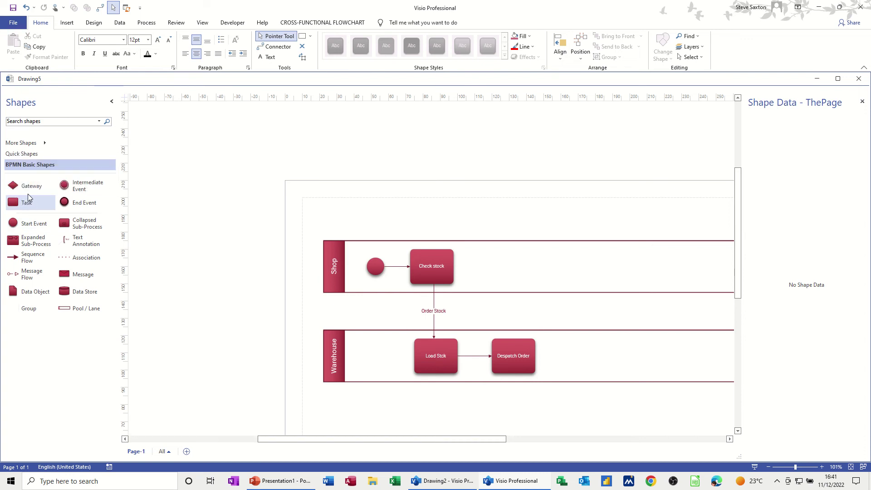
# Place a gateway in the Shop lane, connect Despatch Order up to it, and align them.
pyautogui.moveTo(26, 190); pyautogui.dragTo(510, 271)
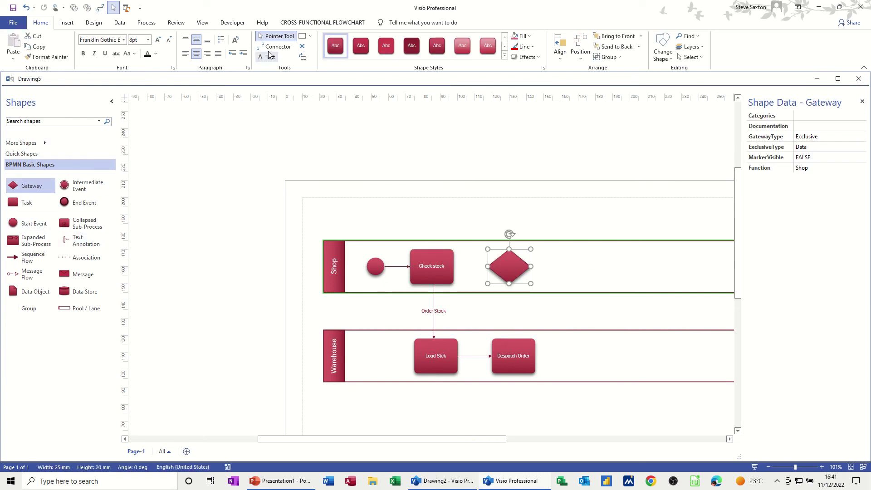
pyautogui.click(274, 47)
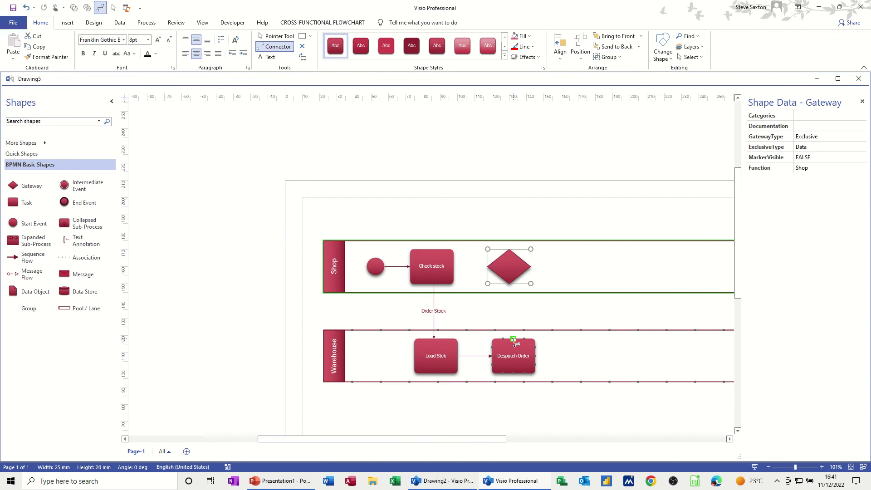
pyautogui.moveTo(513, 330); pyautogui.dragTo(509, 284)
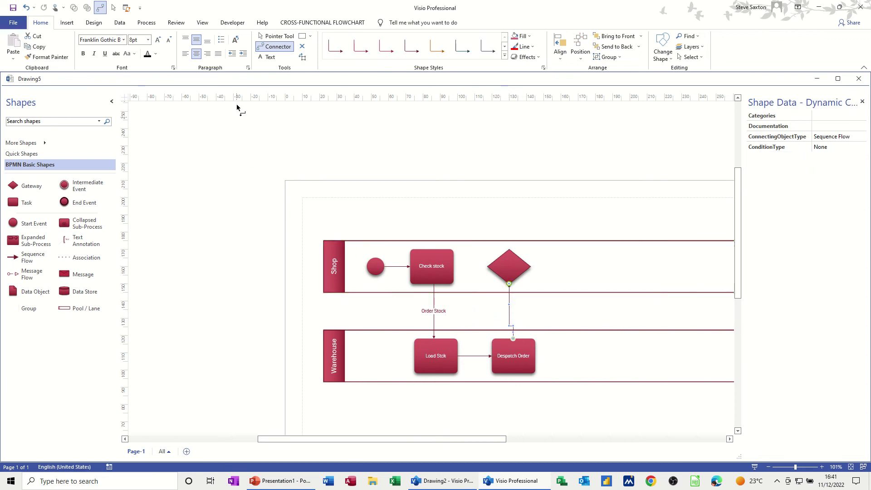
pyautogui.click(275, 36)
pyautogui.click(501, 370)
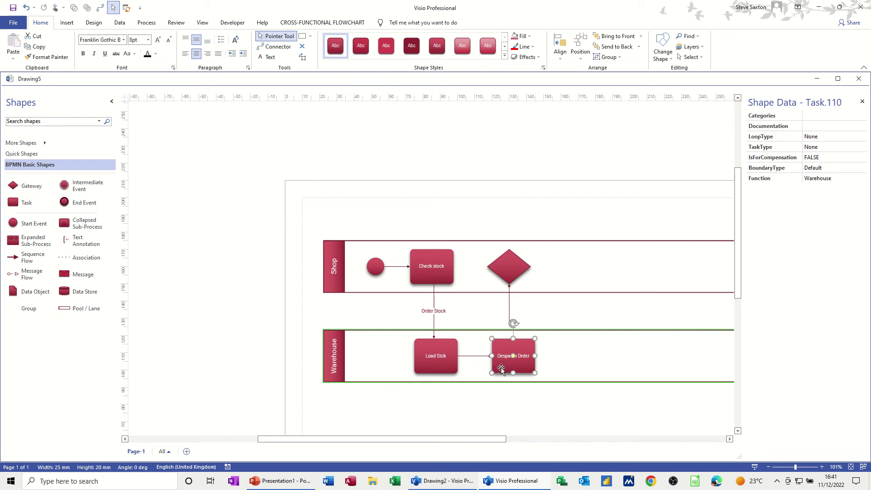
pyautogui.moveTo(501, 370); pyautogui.dragTo(497, 370)
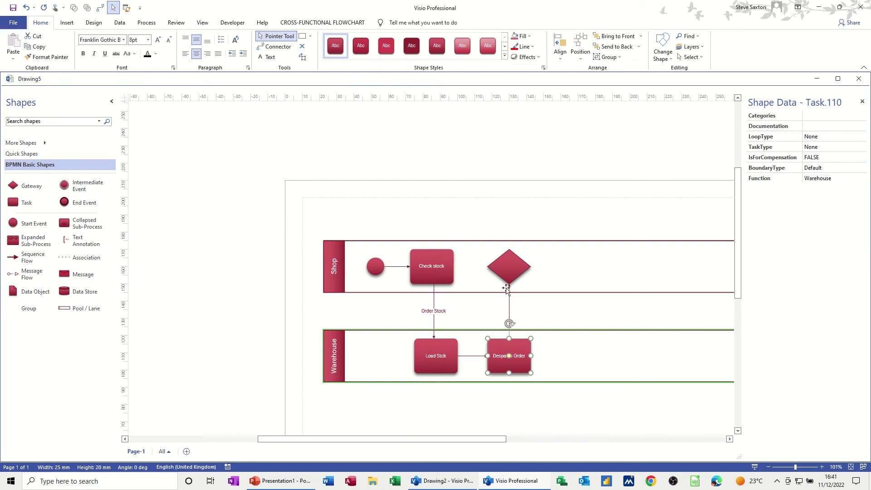
# Label the Despatch Order-to-gateway flow 'Check order'.
pyautogui.click(510, 309)
pyautogui.doubleClick(509, 310)
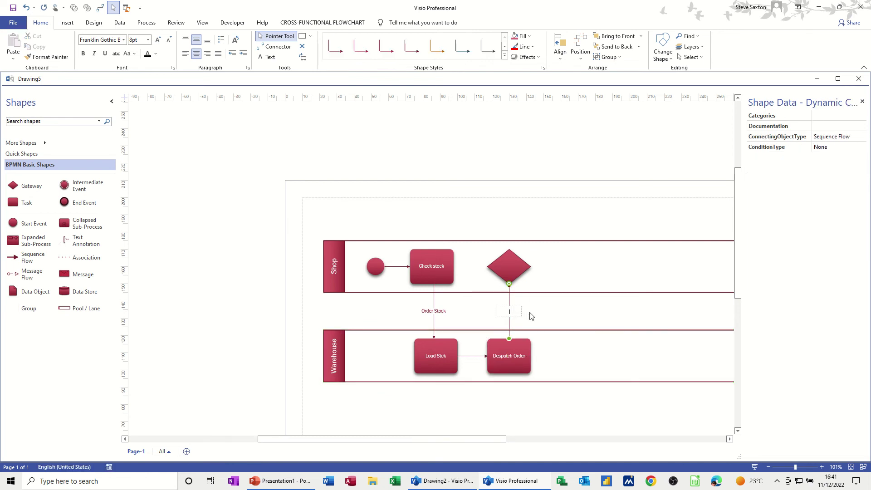
pyautogui.write('O')
pyautogui.write('heck ord')
pyautogui.write('er')
pyautogui.click(507, 271)
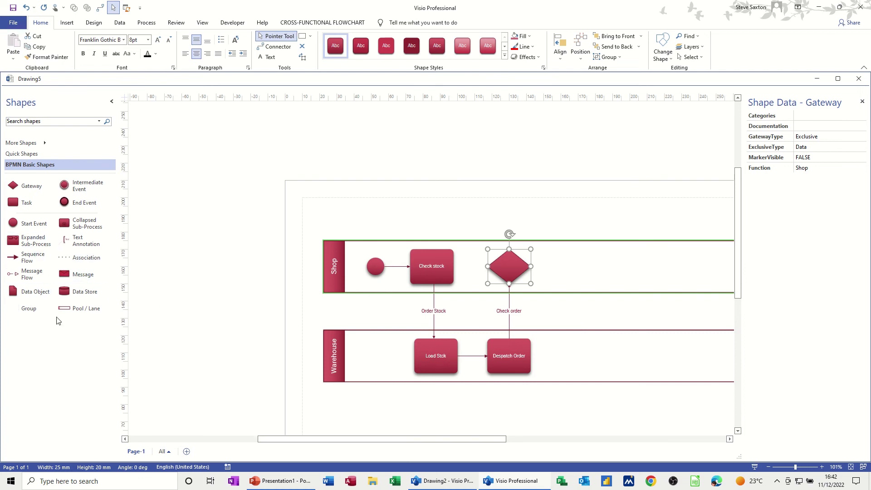
# Add a message shape right of Despatch Order, connected down from the Shop gateway.
pyautogui.moveTo(79, 274); pyautogui.dragTo(578, 359)
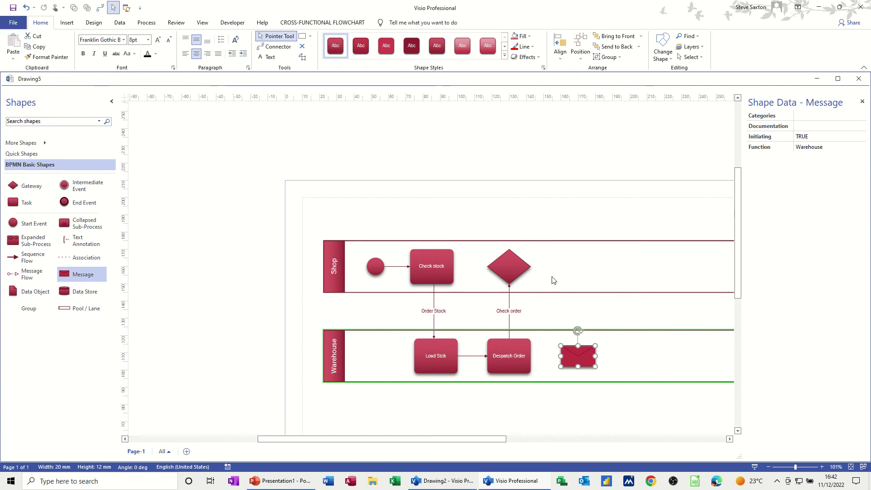
pyautogui.click(274, 46)
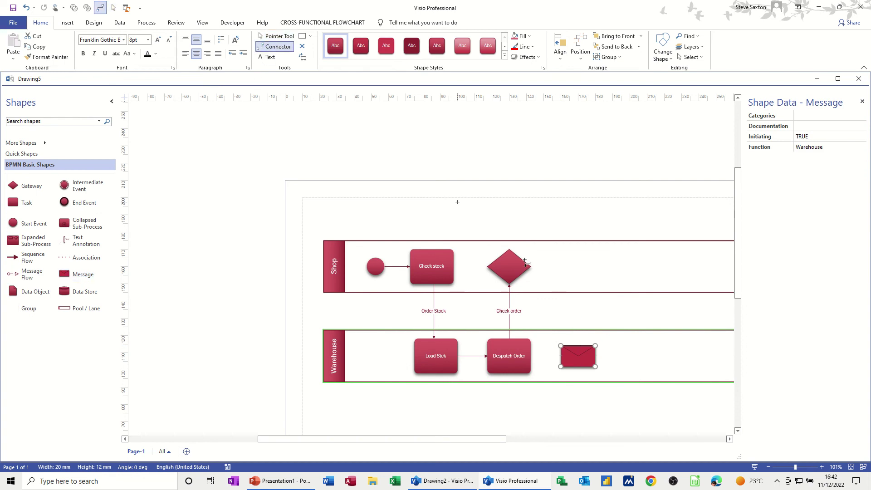
pyautogui.moveTo(531, 266); pyautogui.dragTo(579, 345)
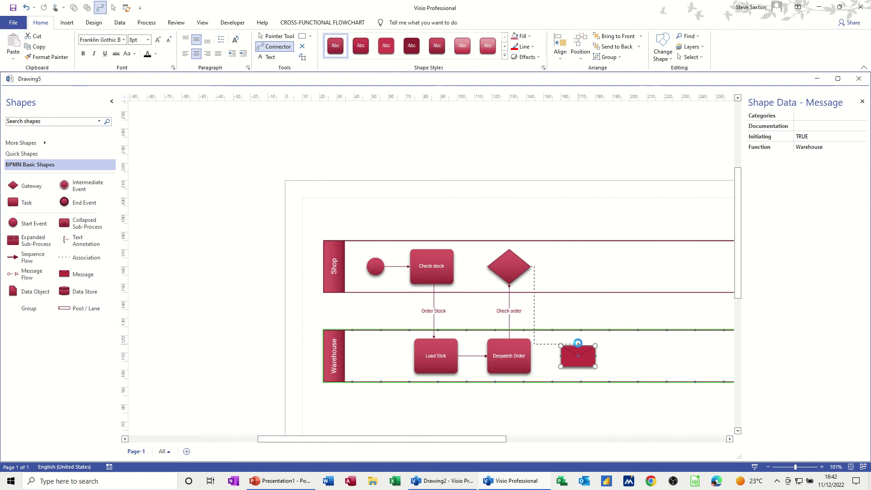
pyautogui.moveTo(534, 306); pyautogui.dragTo(578, 306)
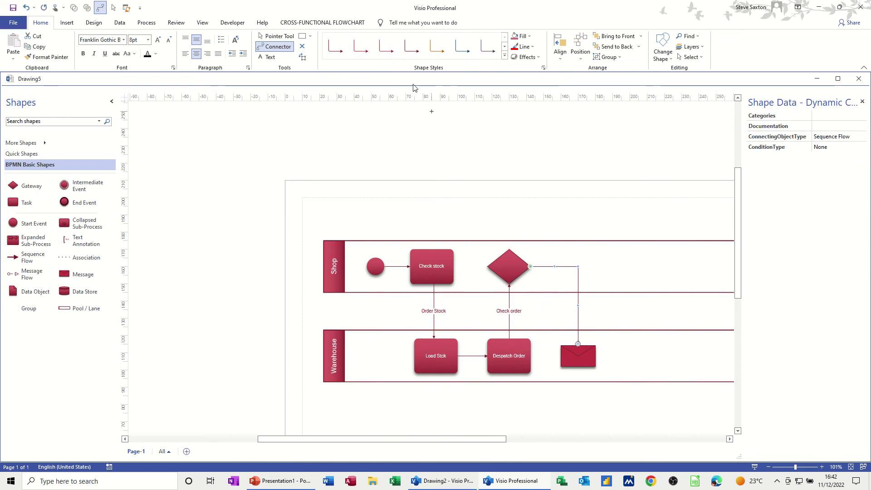
pyautogui.hotkey('ctrl', '1')
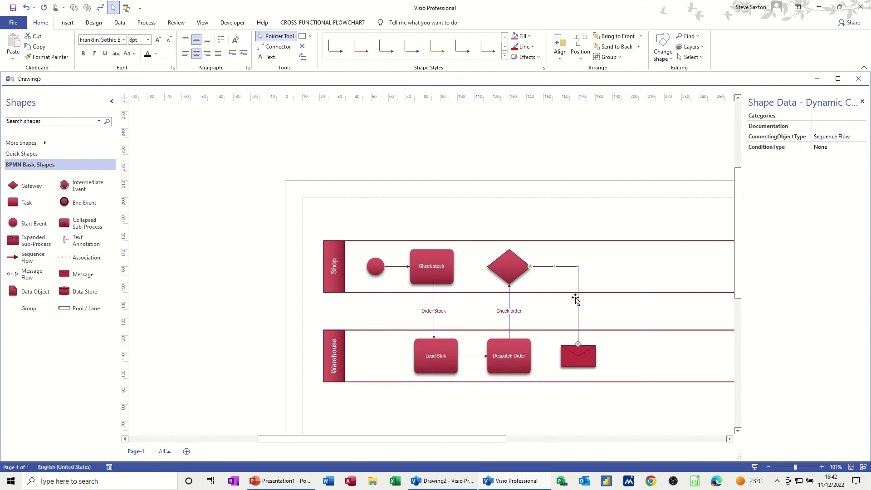
# Label the gateway-to-message connector 'Missing Stck'.
pyautogui.doubleClick(578, 307)
pyautogui.click(578, 305)
pyautogui.doubleClick(578, 306)
pyautogui.write('Missing')
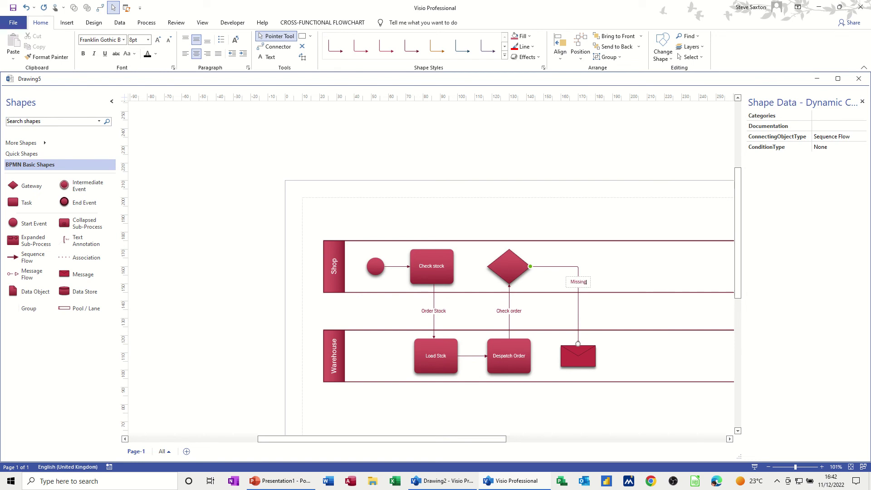
pyautogui.write(' Stck')
pyautogui.click(570, 354)
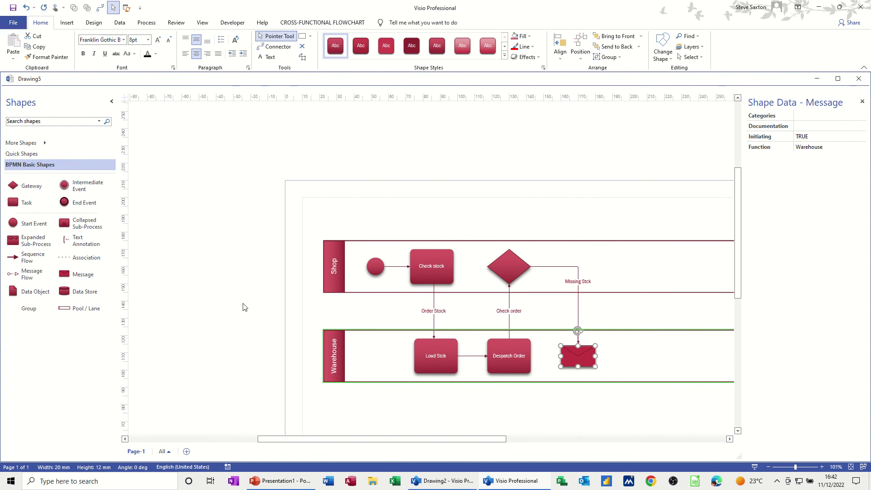
# Place a task right of the message, connect the message to it, and start naming it Despatch.
pyautogui.moveTo(26, 203); pyautogui.dragTo(649, 356)
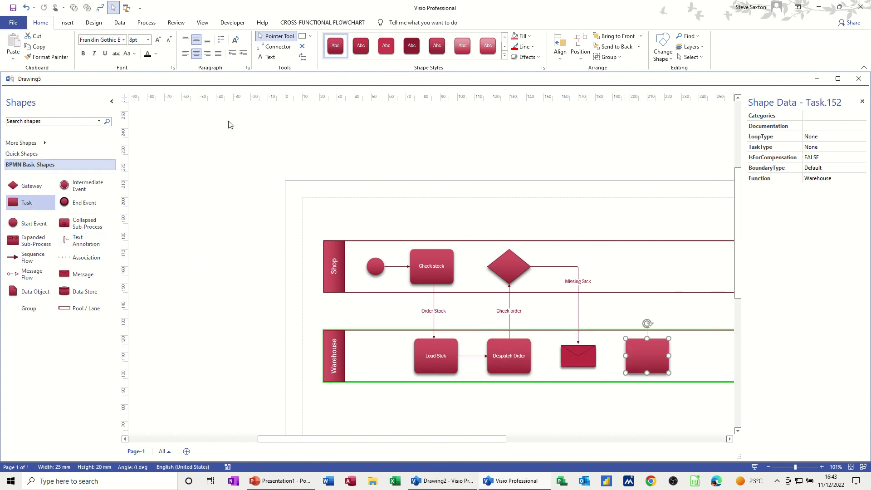
pyautogui.click(274, 47)
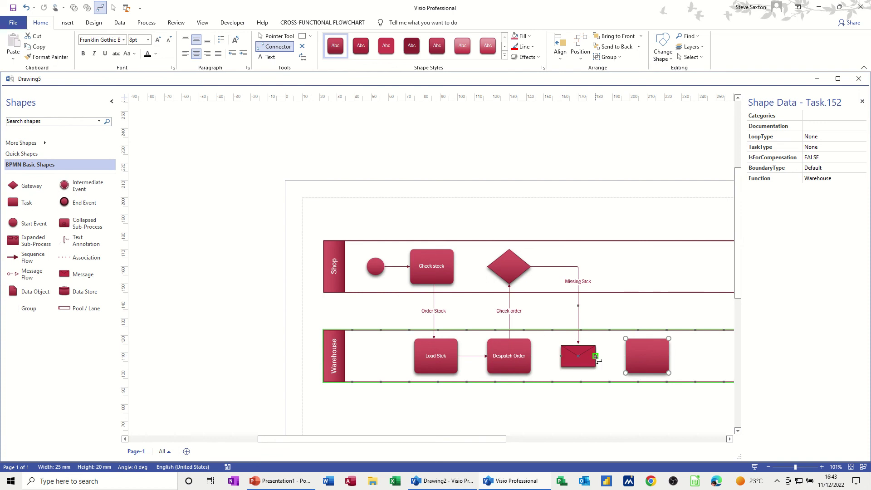
pyautogui.moveTo(625, 356); pyautogui.dragTo(626, 356)
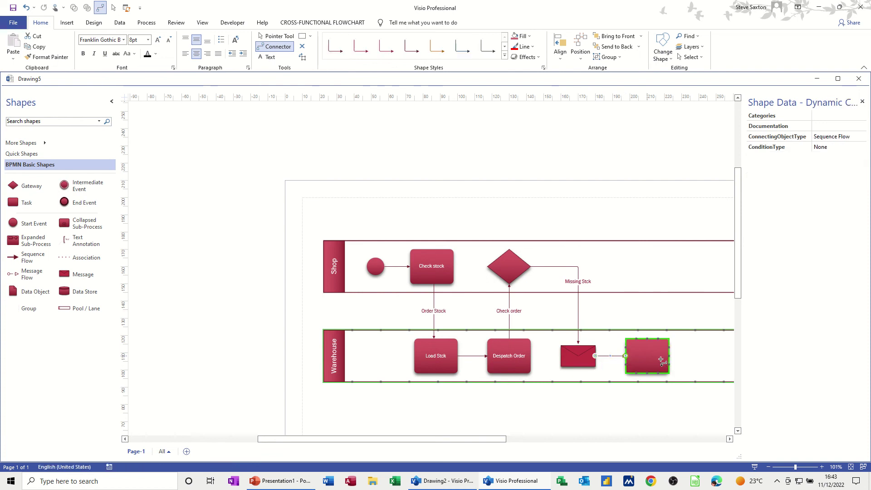
pyautogui.click(646, 356)
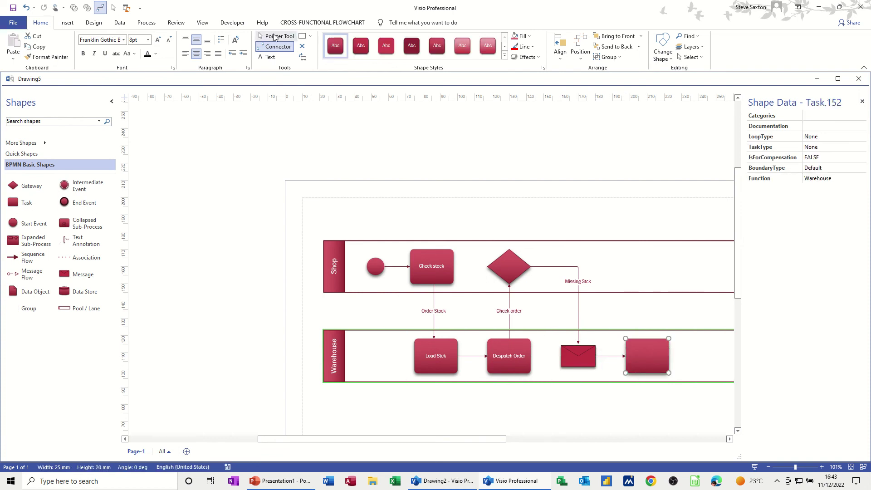
pyautogui.click(275, 36)
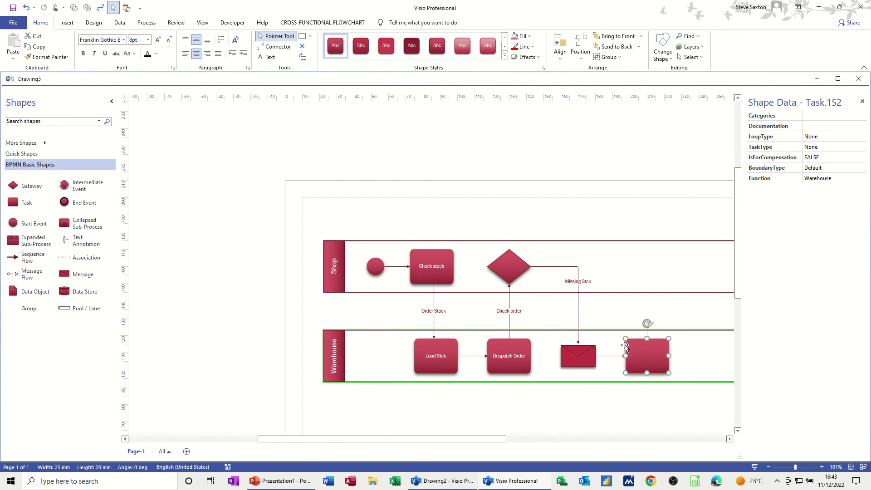
pyautogui.write('Despatch')
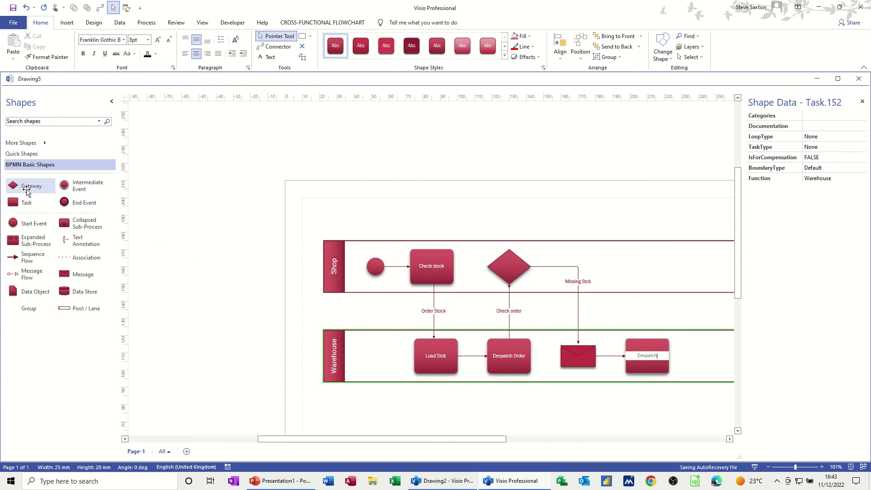
# Add a Shop gateway above Despatch, connect Despatch up to it, and label the flow 'Check Order'.
pyautogui.moveTo(26, 191); pyautogui.dragTo(647, 273)
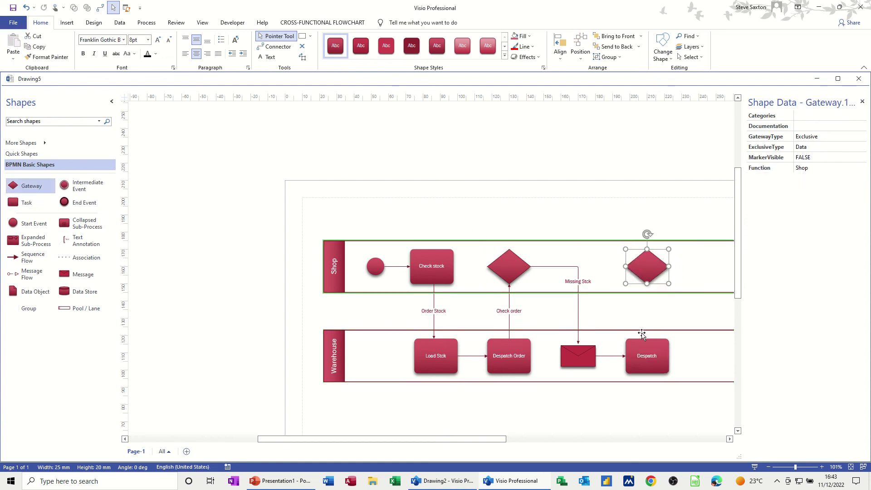
pyautogui.click(278, 46)
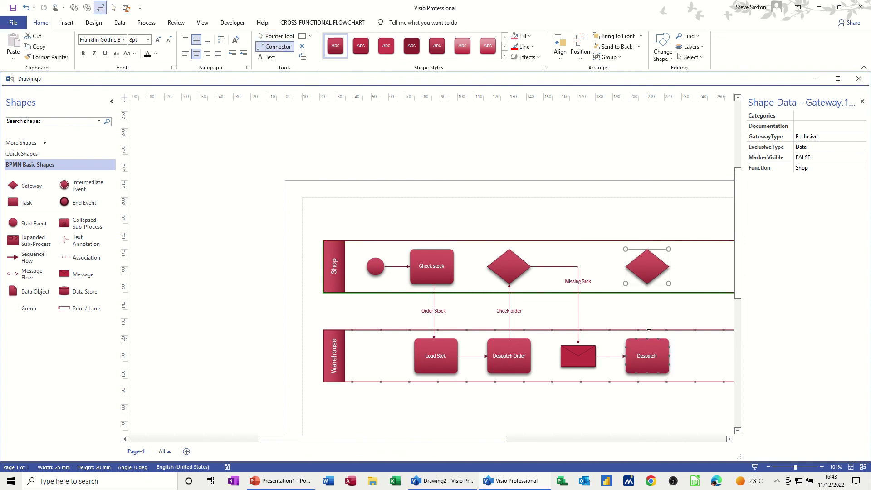
pyautogui.moveTo(647, 340); pyautogui.dragTo(647, 284)
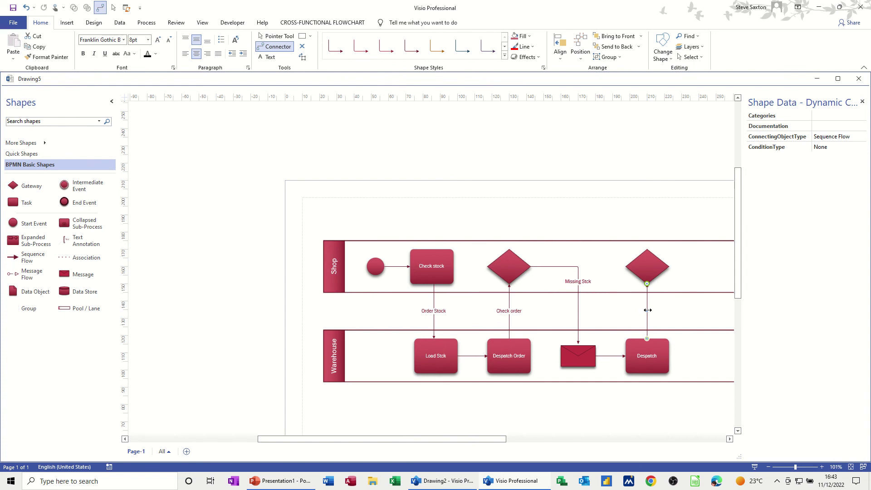
pyautogui.doubleClick(647, 310)
pyautogui.write('O')
pyautogui.write('heck Order')
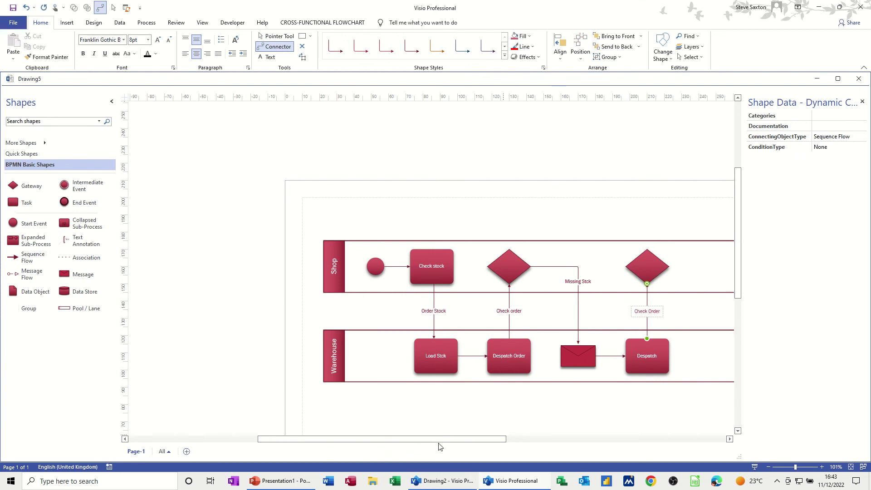
pyautogui.moveTo(439, 443)
pyautogui.mouseDown()
pyautogui.moveTo(485, 436)
pyautogui.moveTo(481, 420)
pyautogui.mouseUp()
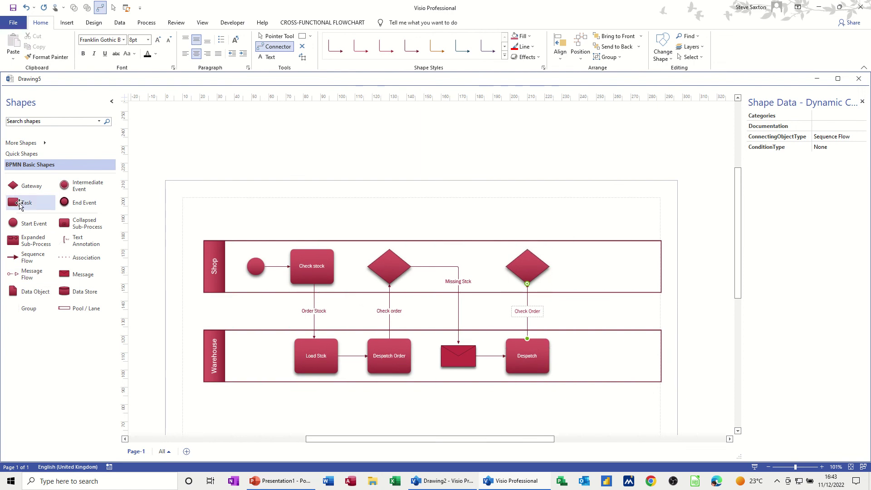
# Add a Sell Stock task in the Shop lane, connected from the right gateway.
pyautogui.moveTo(19, 204); pyautogui.dragTo(601, 267)
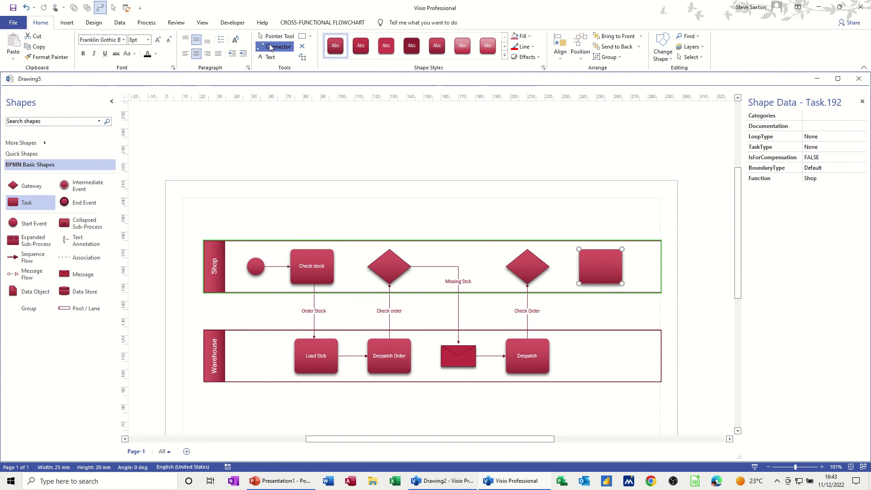
pyautogui.click(270, 47)
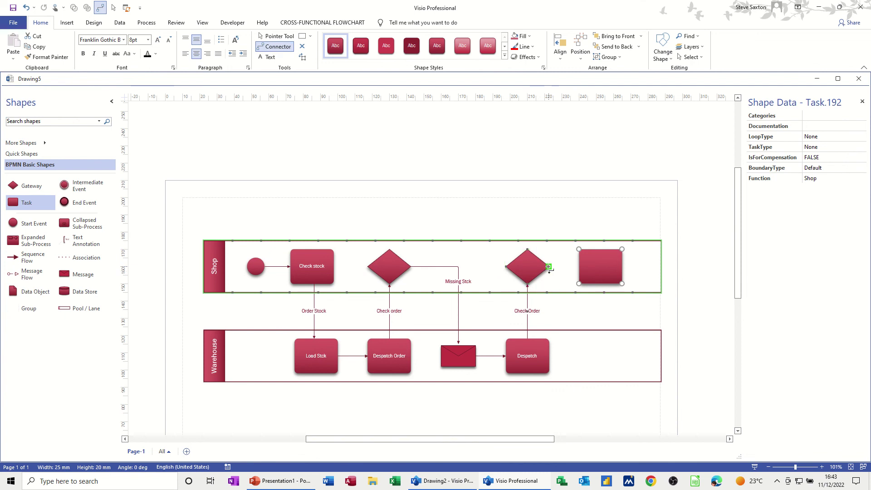
pyautogui.moveTo(549, 268); pyautogui.dragTo(578, 267)
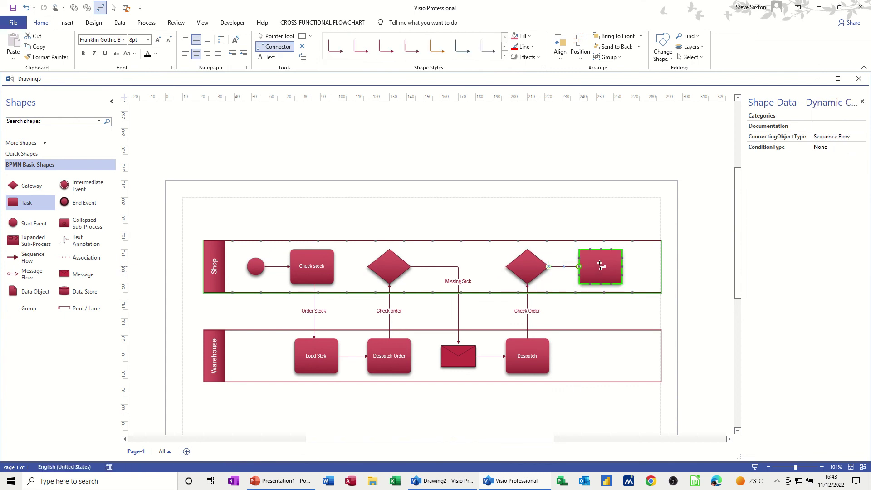
pyautogui.click(286, 36)
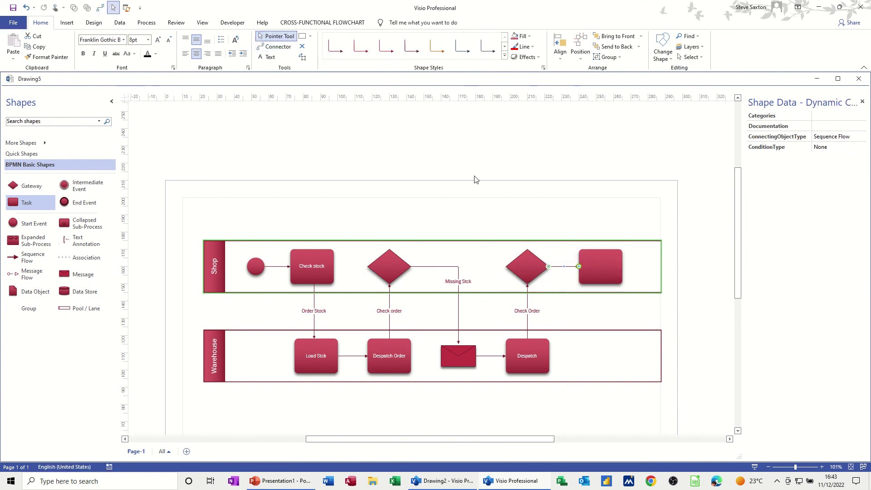
pyautogui.click(595, 265)
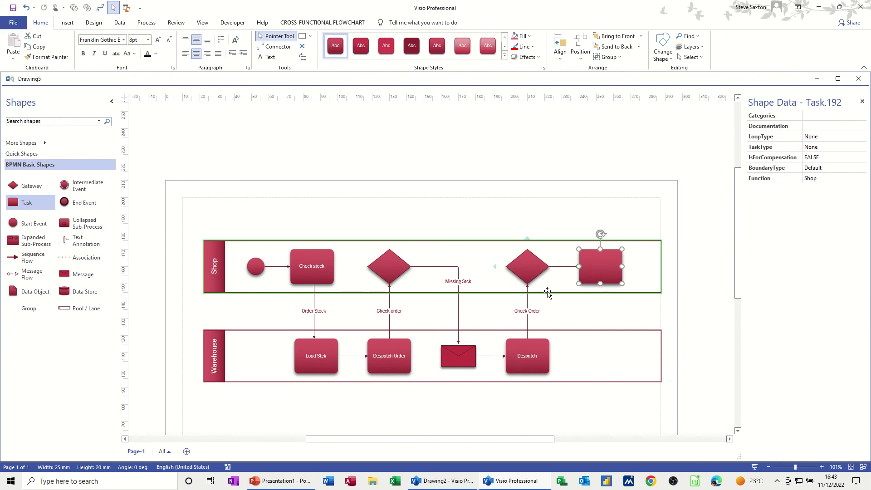
pyautogui.write('Sell S')
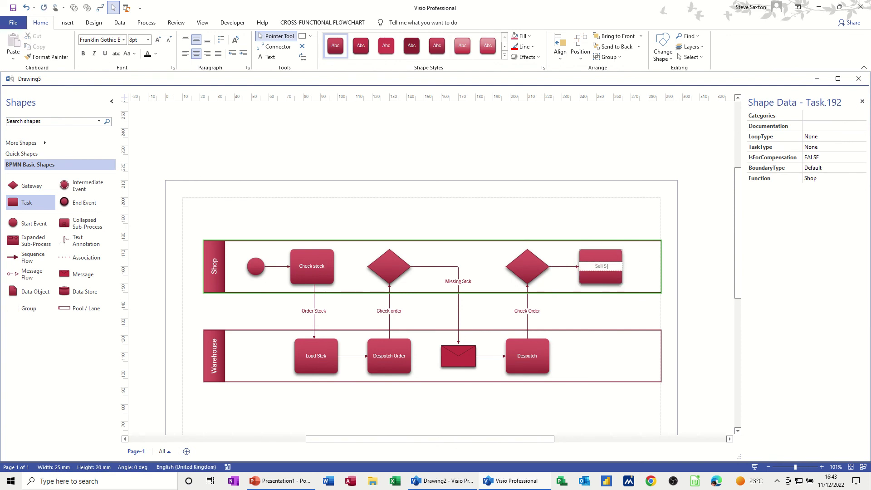
pyautogui.write('toock')
pyautogui.press('BackSpace')
pyautogui.press('BackSpace')
pyautogui.write('ck')
# Label the gateway-to-Sell Stock flow 'Order OK'.
pyautogui.doubleClick(562, 267)
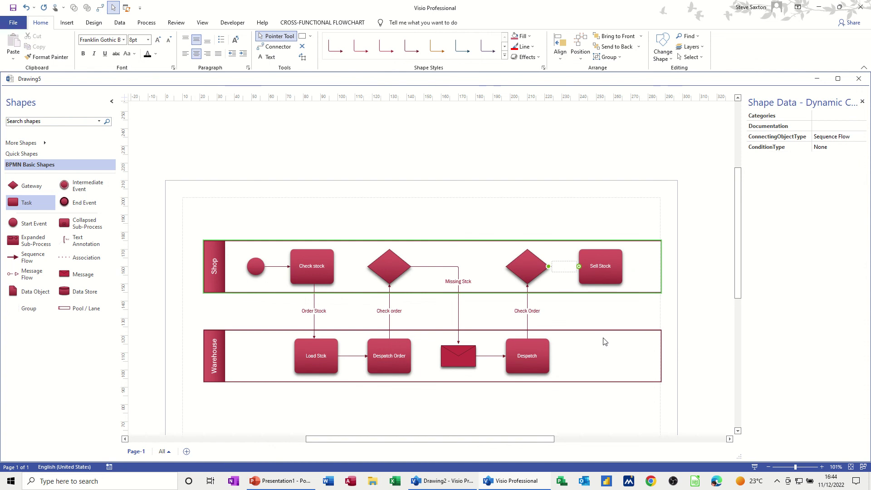
pyautogui.write('Order OK')
pyautogui.click(408, 239)
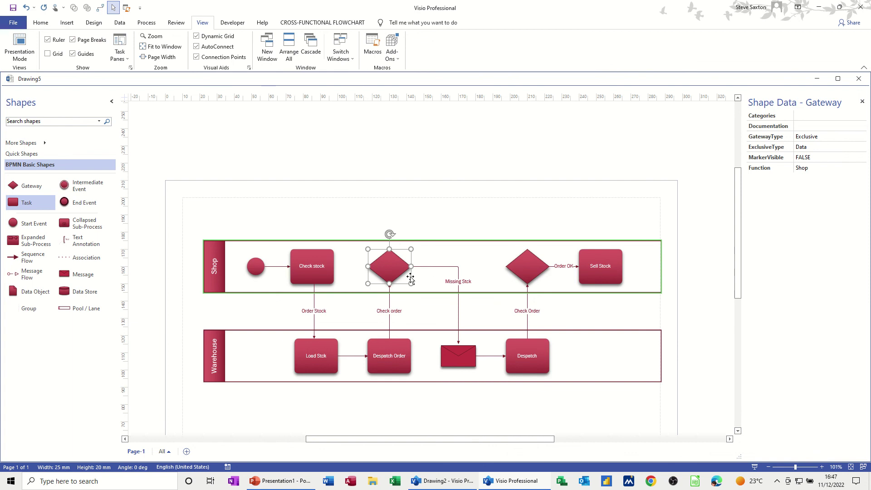
# Change the left Shop gateway into a task named Check Ordere.
pyautogui.rightClick(391, 260)
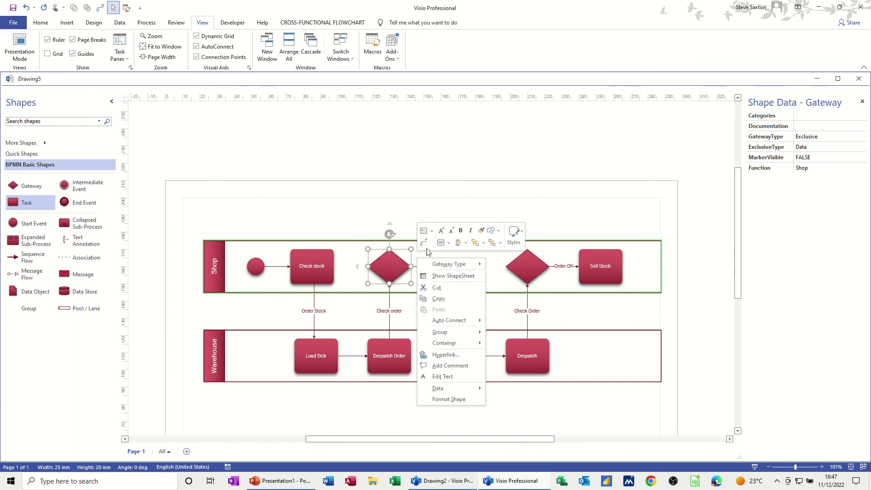
pyautogui.click(500, 233)
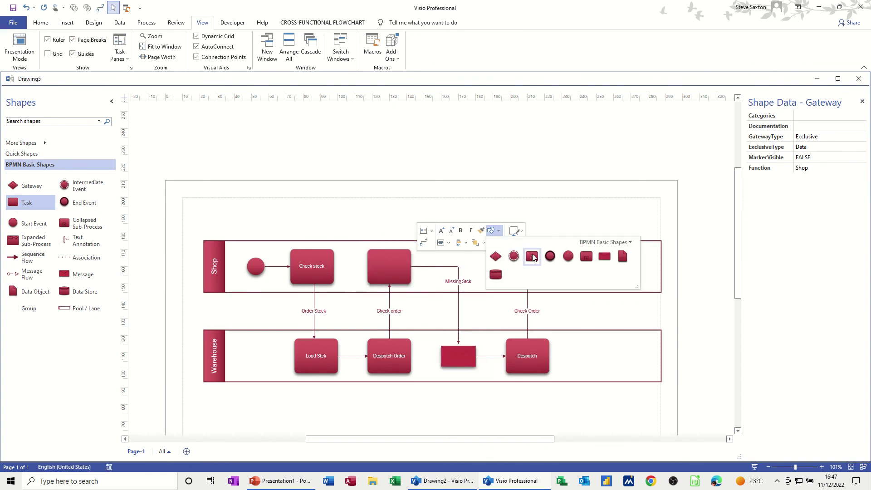
pyautogui.click(532, 255)
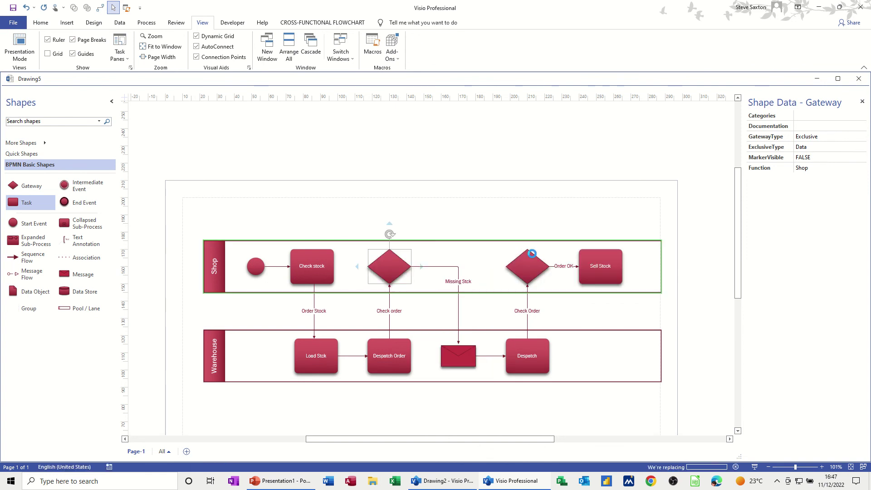
pyautogui.click(390, 267)
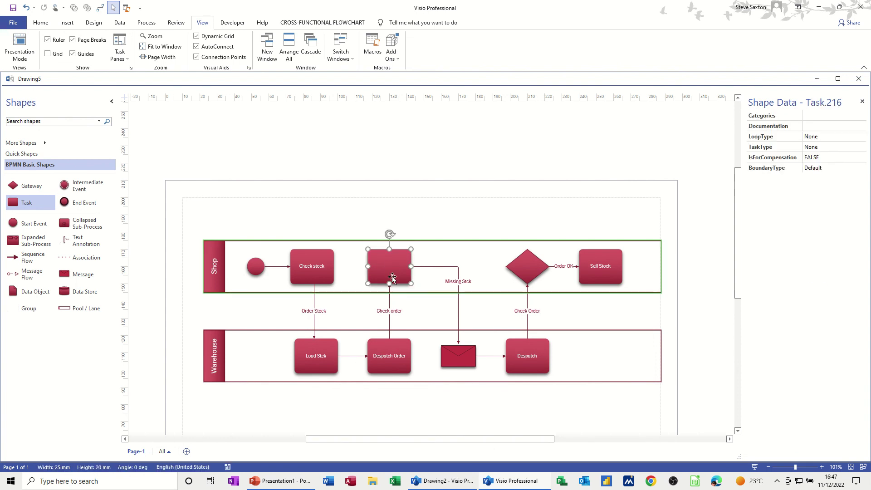
pyautogui.doubleClick(391, 267)
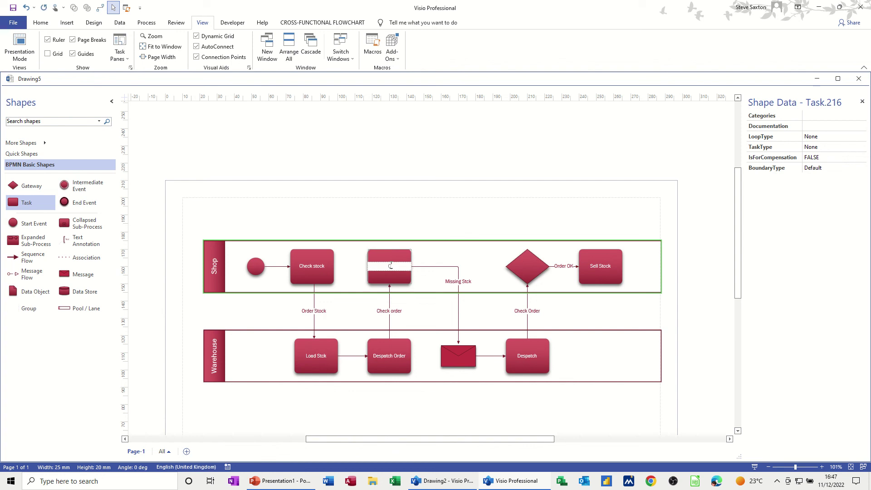
pyautogui.write('Check Ordere')
pyautogui.click(398, 313)
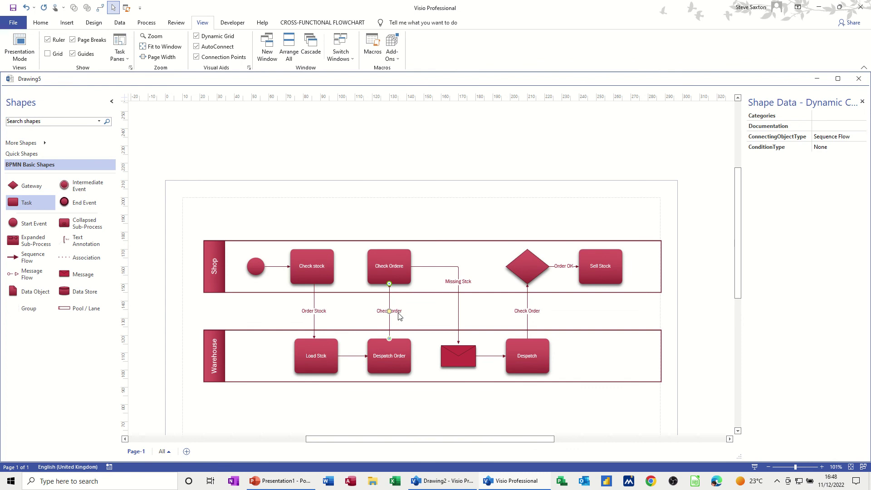
# Clear the Check order flow label and drop a new gateway onto the Missing Stck flow.
pyautogui.click(399, 316)
pyautogui.doubleClick(398, 312)
pyautogui.press('Delete')
pyautogui.click(393, 272)
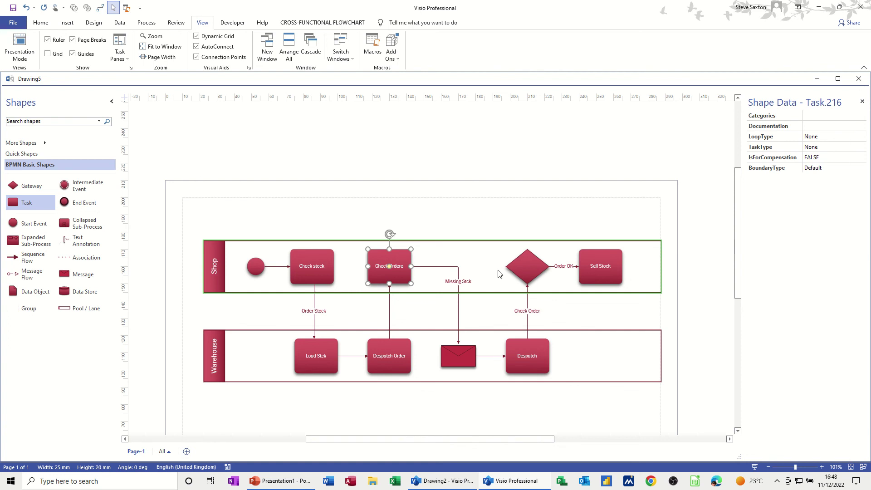
pyautogui.moveTo(18, 193); pyautogui.dragTo(466, 267)
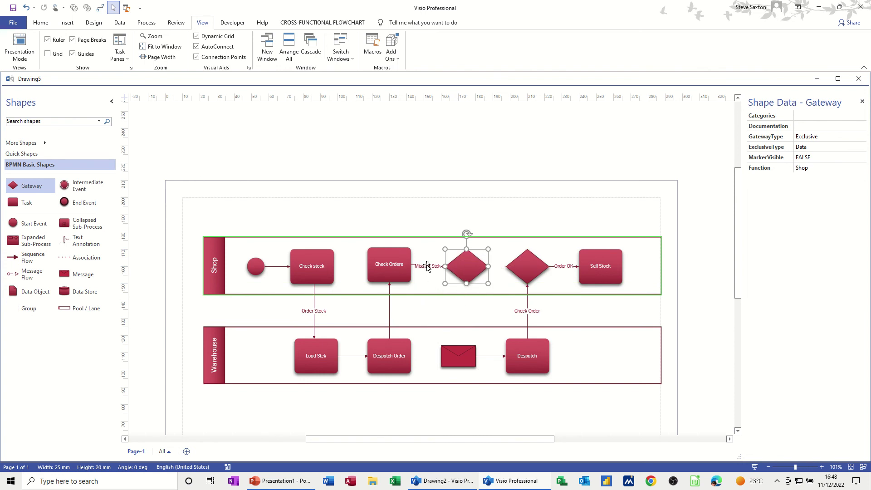
# Delete the Missing Stck label from the Check Ordere-to-gateway flow.
pyautogui.click(427, 267)
pyautogui.doubleClick(427, 267)
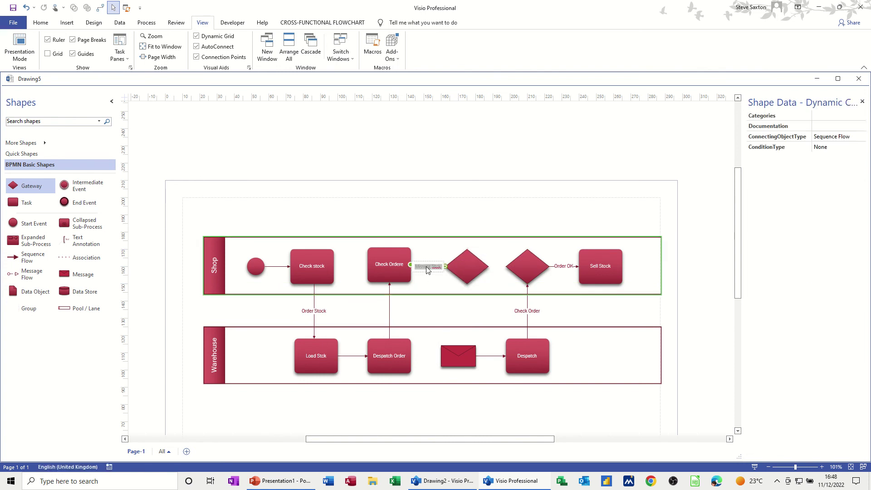
pyautogui.press('Delete')
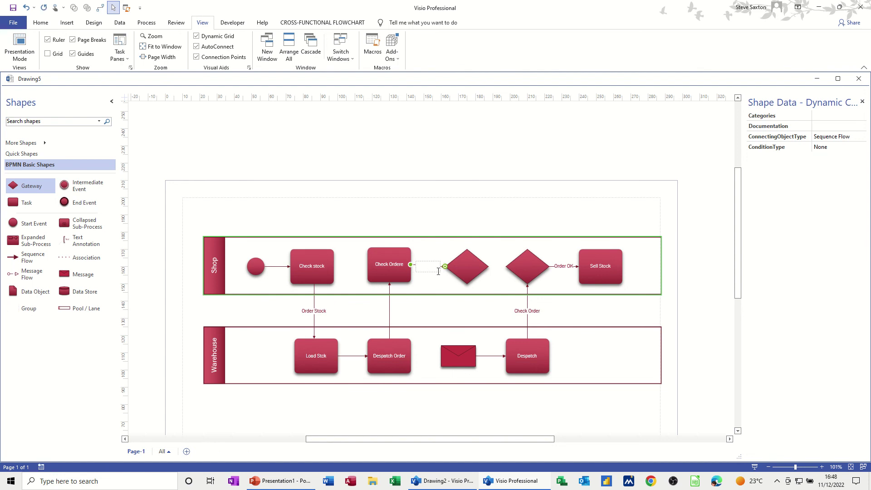
pyautogui.click(438, 287)
pyautogui.click(456, 271)
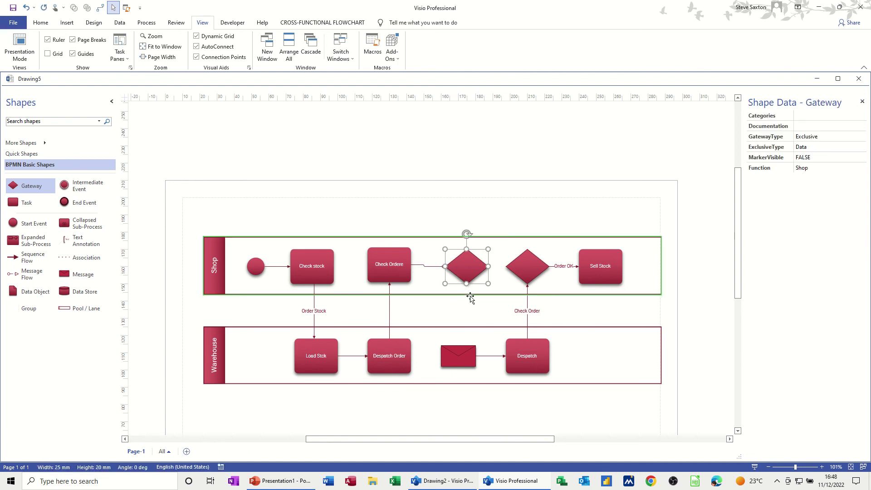
pyautogui.moveTo(471, 274); pyautogui.dragTo(471, 273)
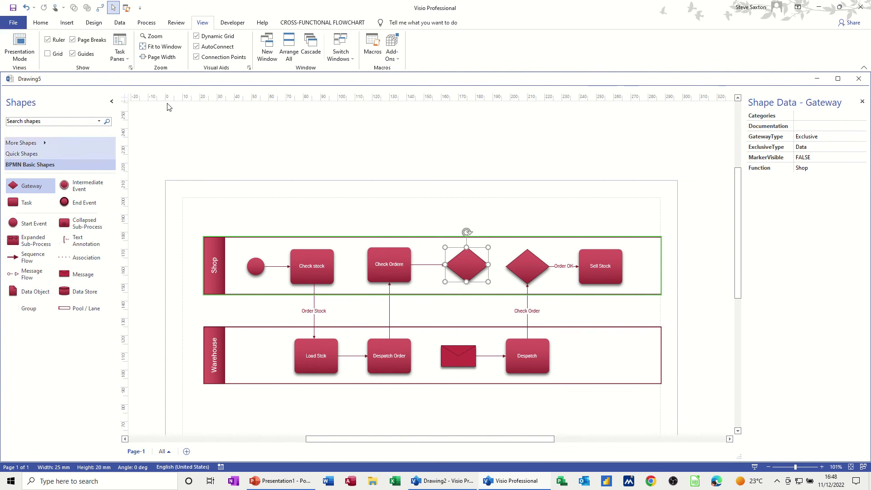
# Connect the first gateway down to the message envelope and line the envelope up beneath it.
pyautogui.click(41, 23)
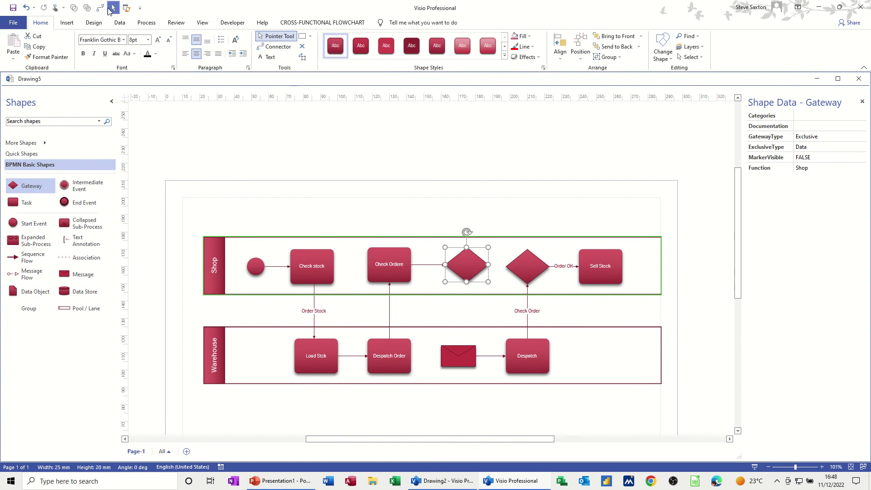
pyautogui.click(273, 47)
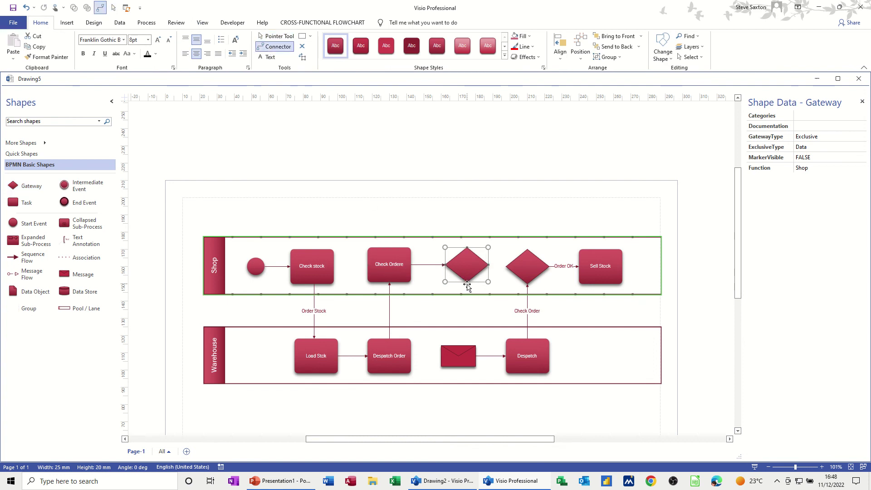
pyautogui.moveTo(467, 286); pyautogui.dragTo(460, 346)
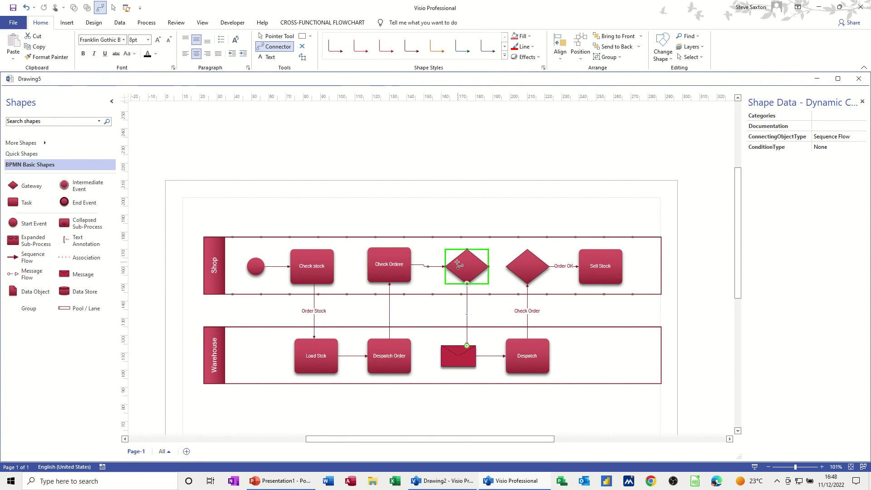
pyautogui.click(458, 264)
pyautogui.click(276, 36)
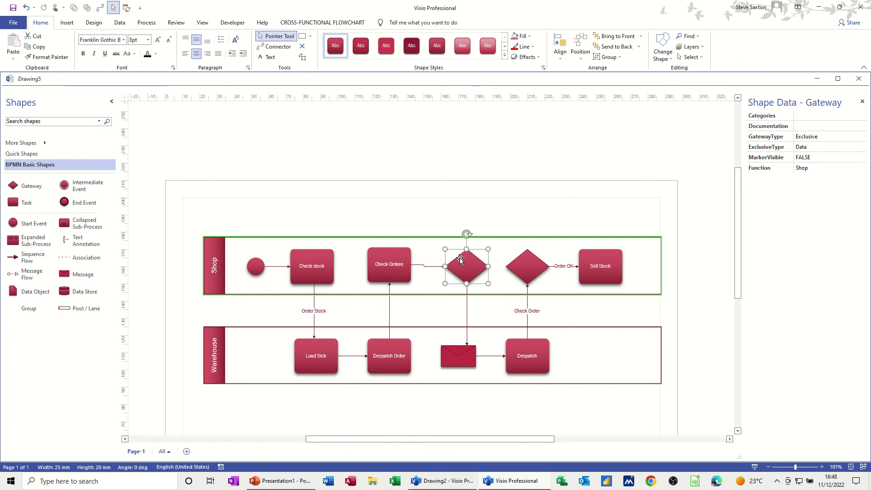
pyautogui.moveTo(460, 258); pyautogui.dragTo(462, 253)
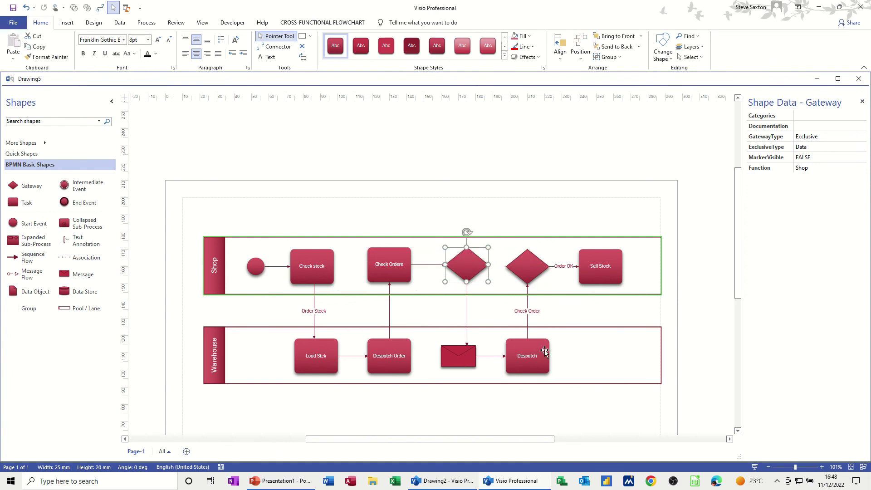
pyautogui.moveTo(470, 350)
pyautogui.mouseDown()
pyautogui.moveTo(481, 350)
pyautogui.moveTo(474, 361)
pyautogui.moveTo(464, 349)
pyautogui.mouseUp()
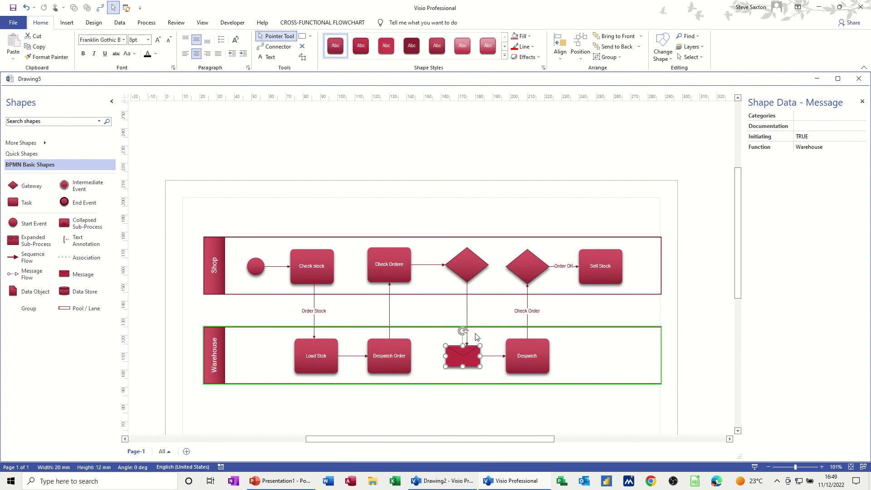
# Delete the old gateway-to-envelope flow and shift Sell Stock, the second gateway and Despatch right.
pyautogui.click(467, 344)
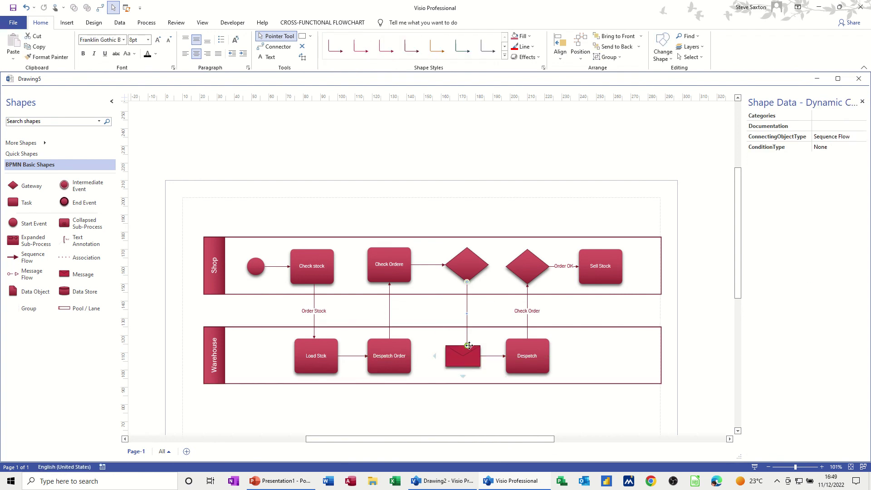
pyautogui.press('Delete')
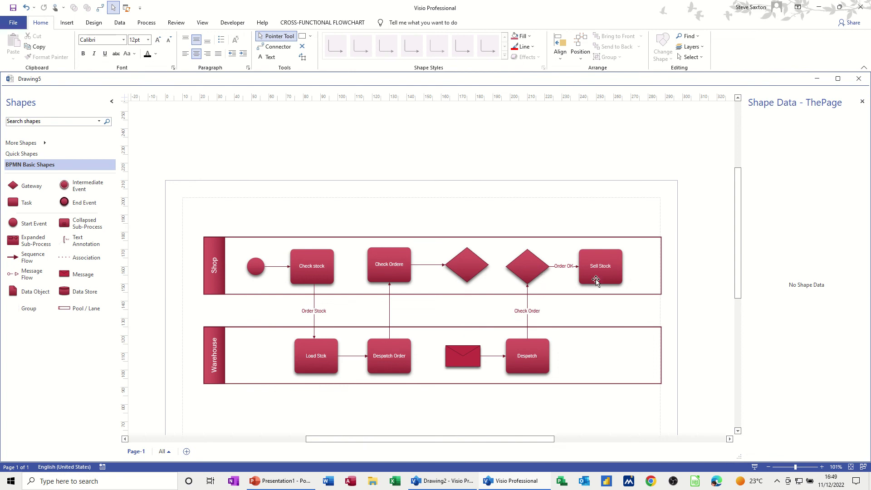
pyautogui.moveTo(608, 280); pyautogui.dragTo(625, 280)
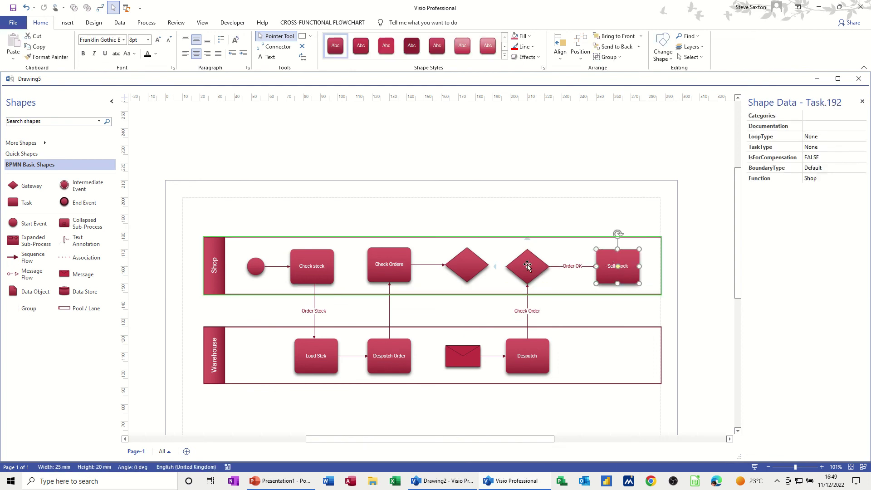
pyautogui.moveTo(527, 267); pyautogui.dragTo(544, 266)
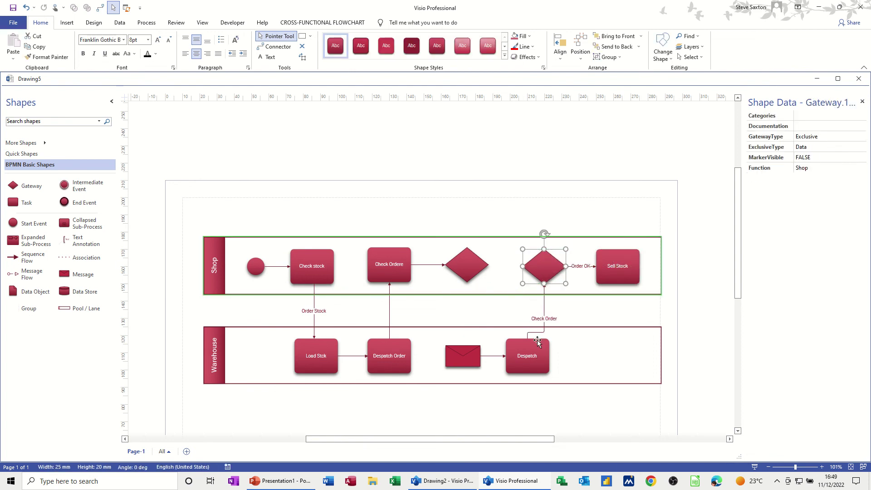
pyautogui.moveTo(538, 344); pyautogui.dragTo(542, 349)
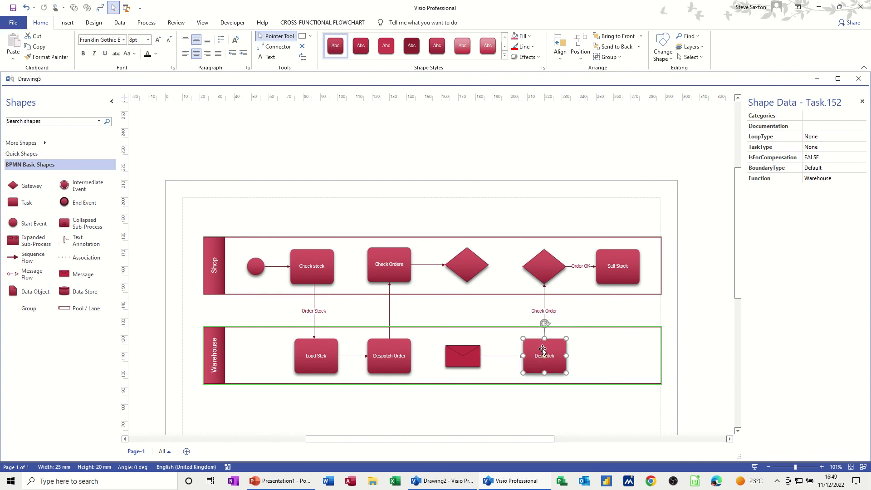
pyautogui.moveTo(471, 364); pyautogui.dragTo(477, 358)
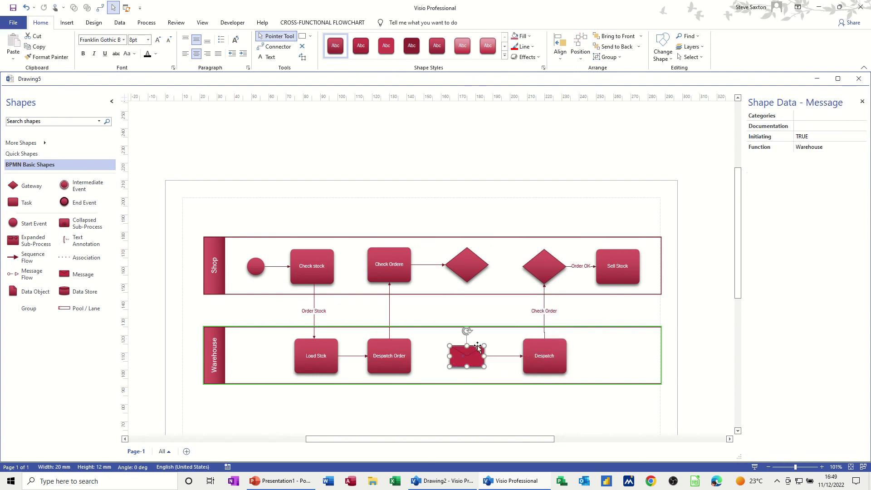
# Connect the first gateway down to the envelope with a flow labelled 'Missing Stock'.
pyautogui.click(267, 47)
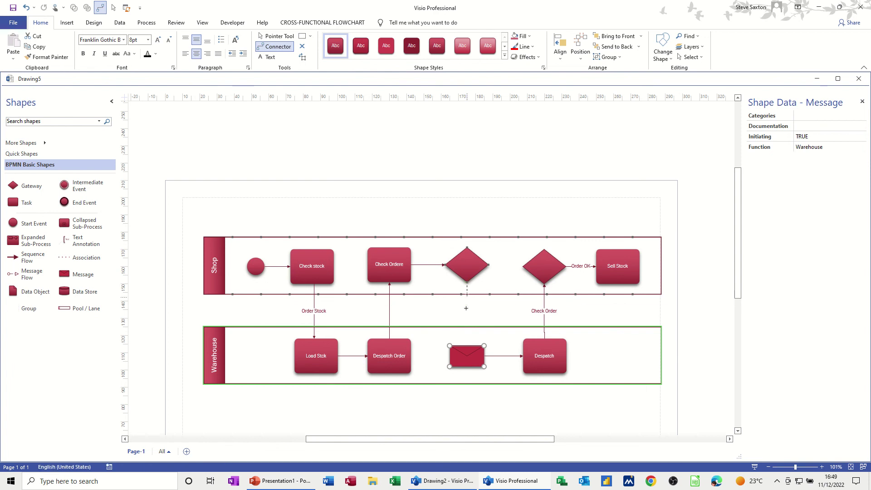
pyautogui.moveTo(466, 308); pyautogui.dragTo(468, 349)
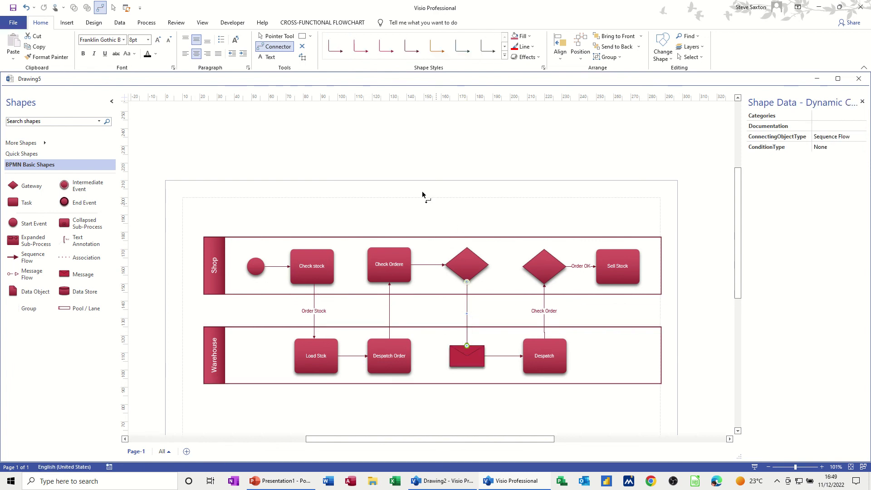
pyautogui.click(276, 36)
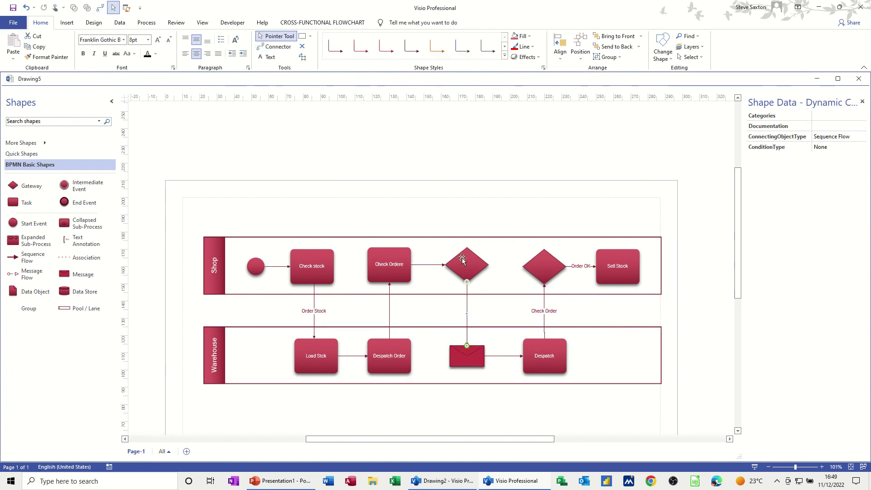
pyautogui.doubleClick(467, 311)
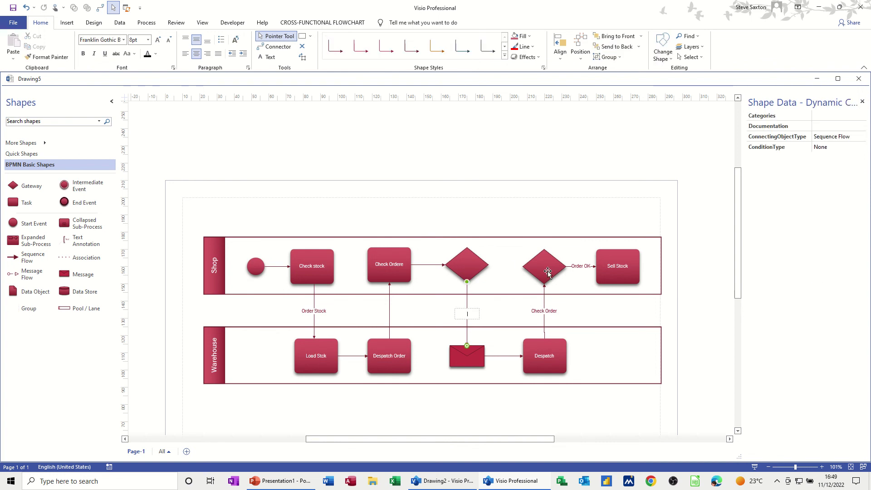
pyautogui.write('Missing Stock')
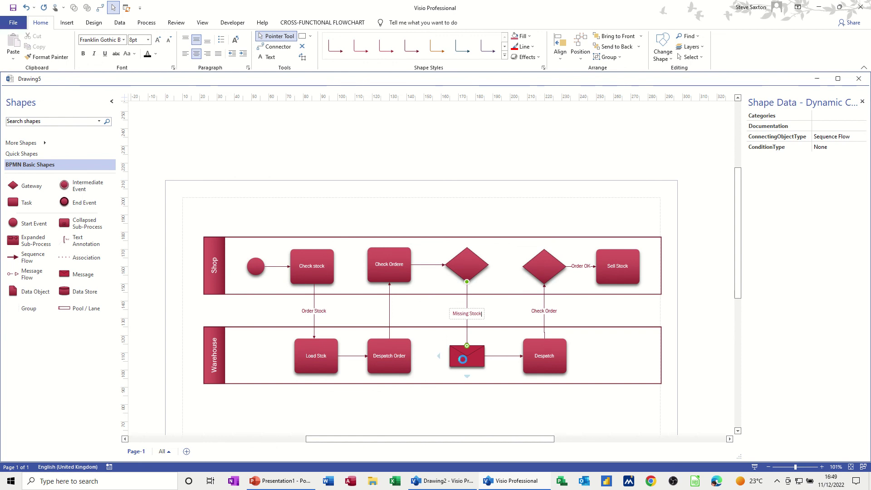
pyautogui.click(463, 361)
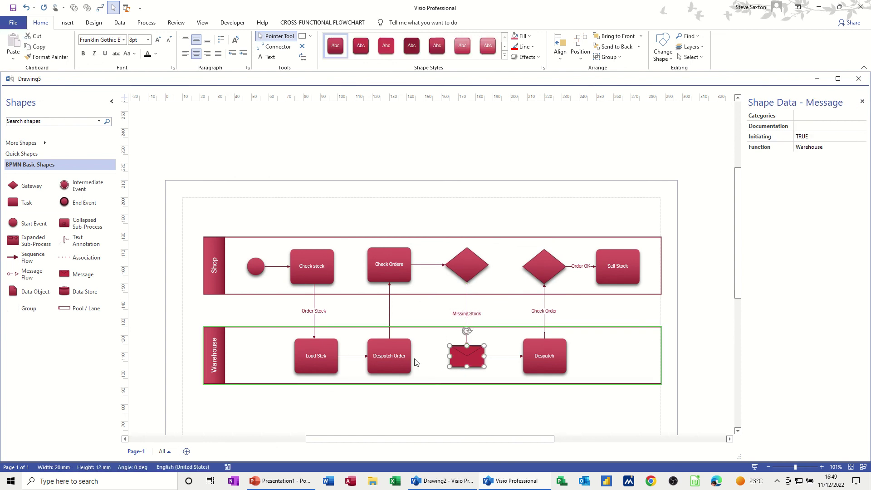
# Correct the task name from Check Ordere to Check Order.
pyautogui.click(396, 265)
pyautogui.doubleClick(396, 265)
pyautogui.click(404, 265)
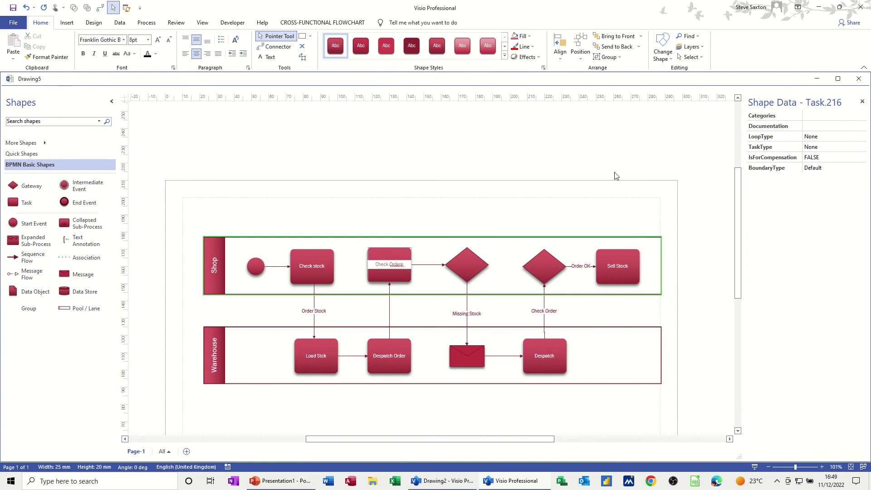
pyautogui.press('BackSpace')
pyautogui.click(464, 252)
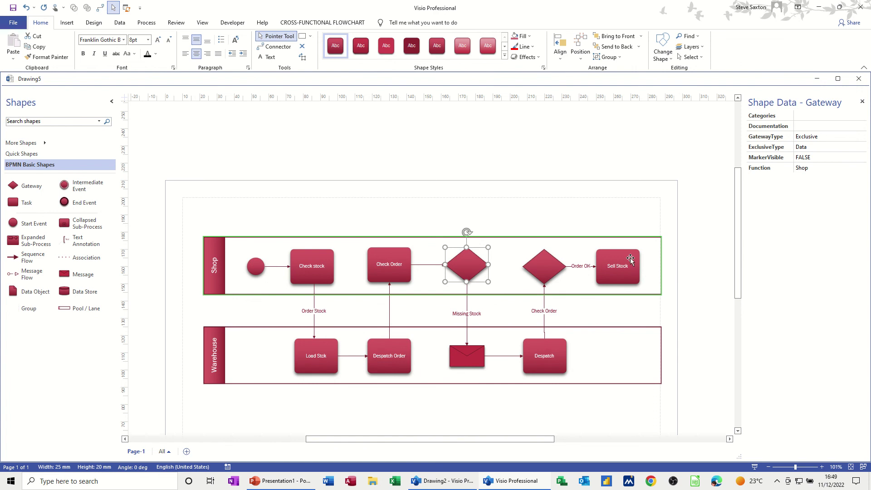
pyautogui.click(222, 198)
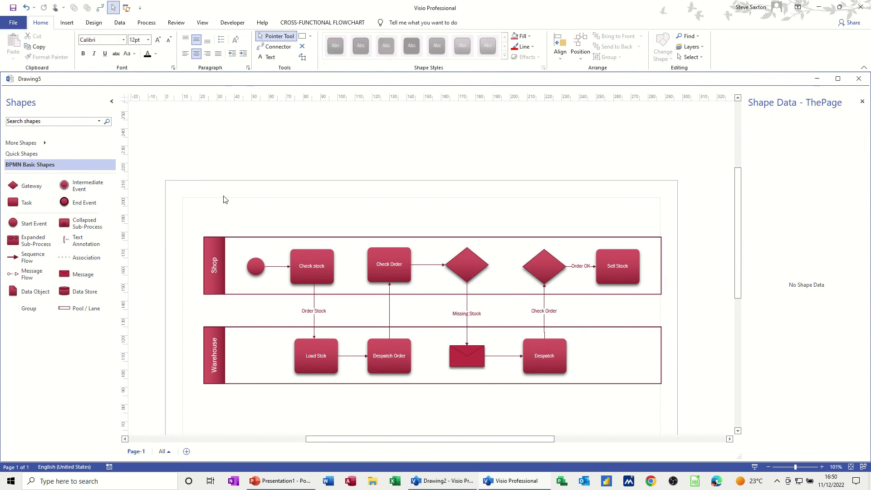